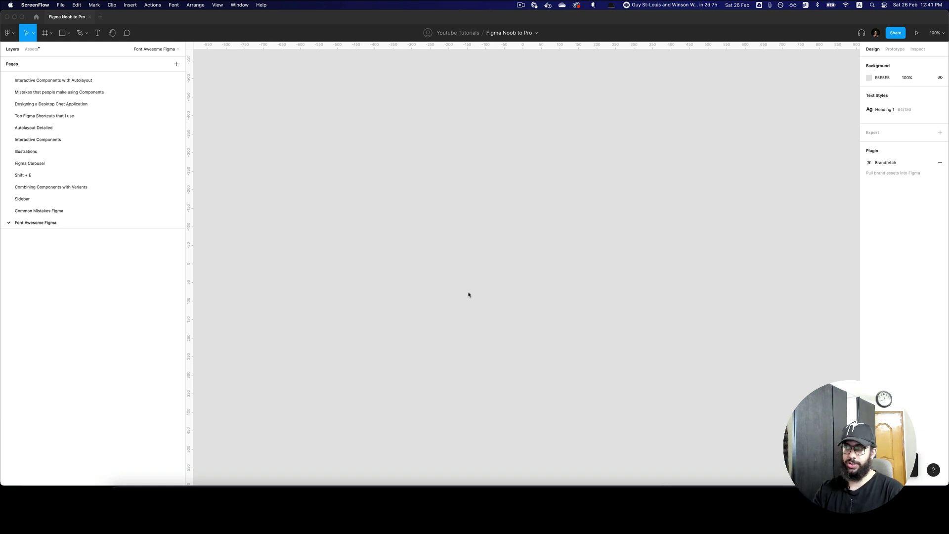
- Start a new text layer in Figma with font size 24
click(432, 207)
key(t)
click(423, 202)
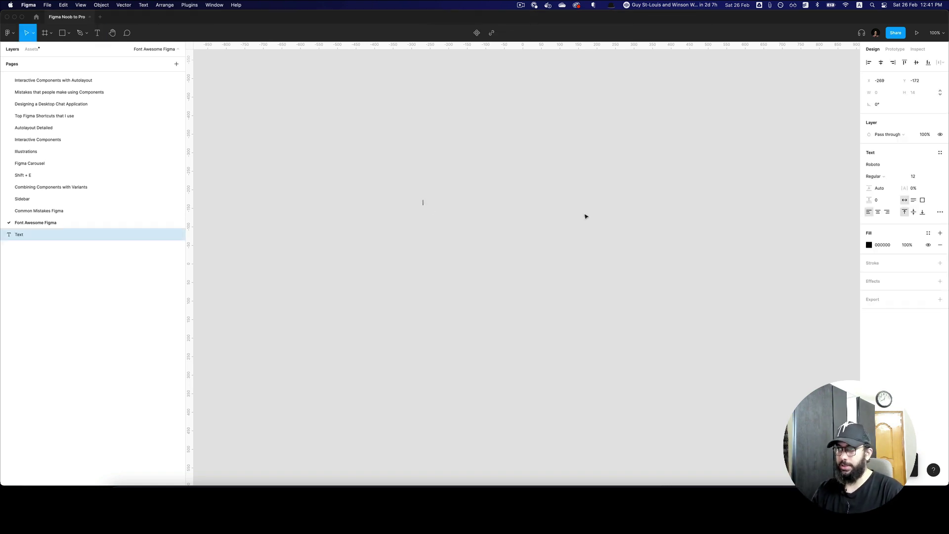
key(Escape)
key(t)
click(375, 180)
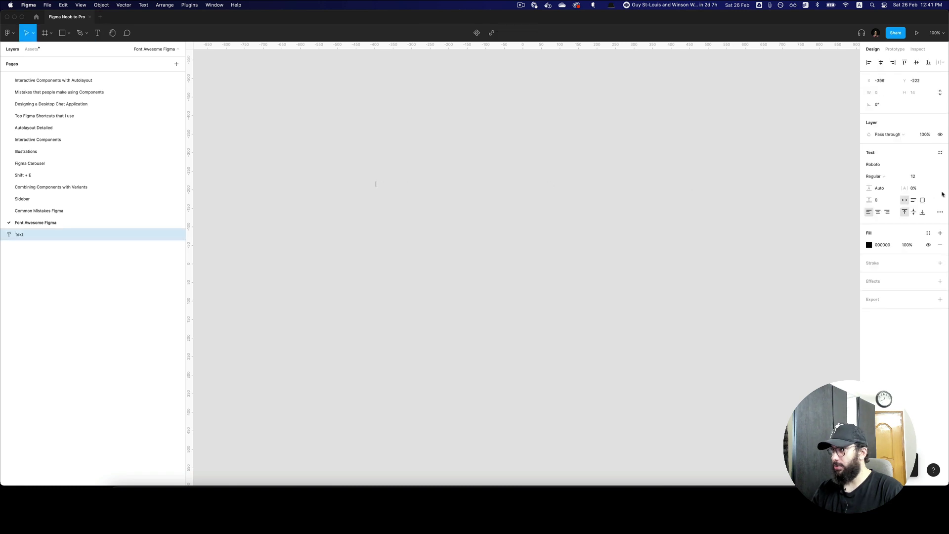
click(920, 176)
key(Return)
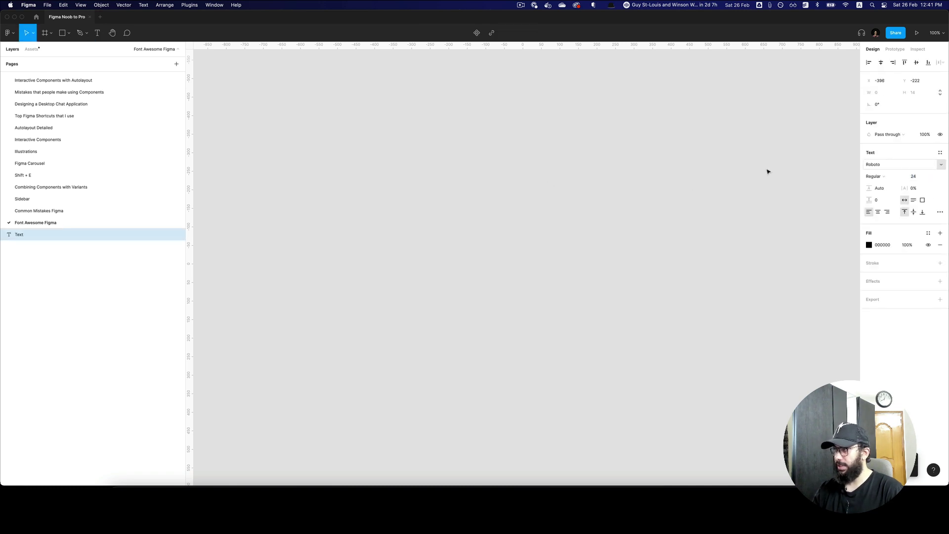
key(Escape)
- Add a text layer near the canvas centre reading 'Home'
key(t)
click(441, 202)
text(Home)
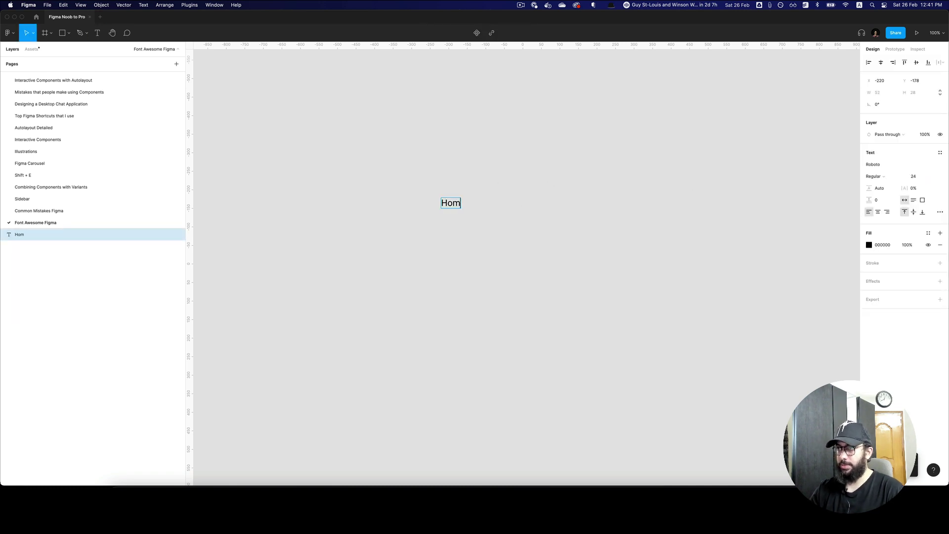
key(Escape)
- Set the Home text to Font Awesome 6 Pro so it renders as a house icon
click(938, 164)
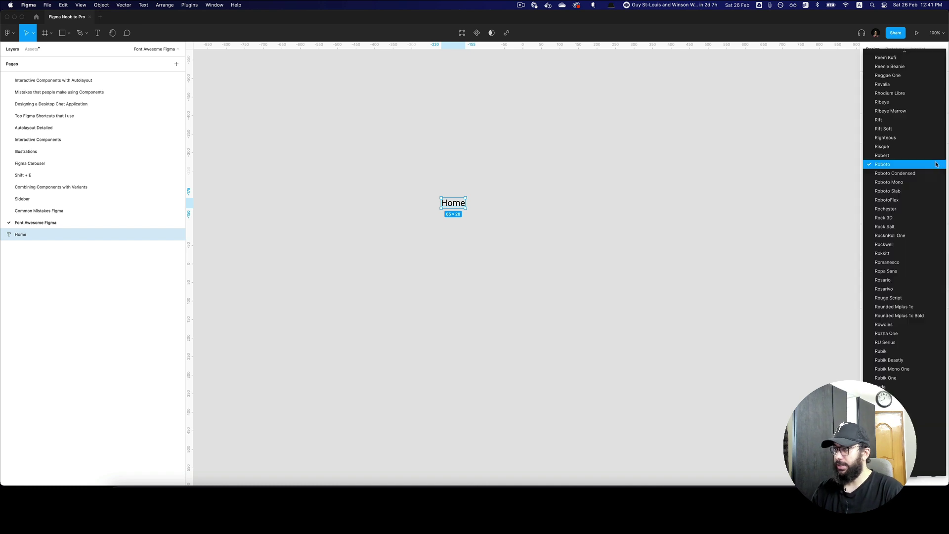
scroll(936, 164, up, 20)
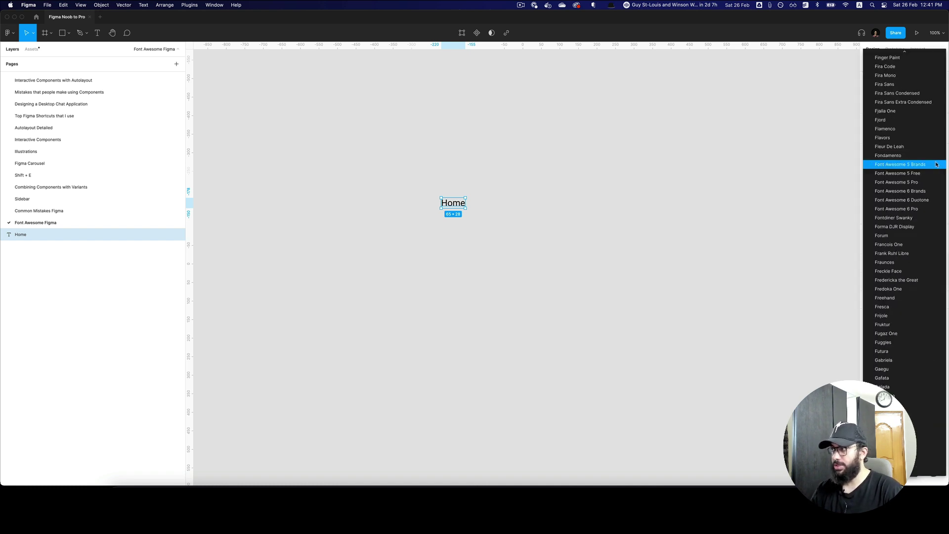
key(Down)
key(Down)
key(Down)
key(Down)
key(Down)
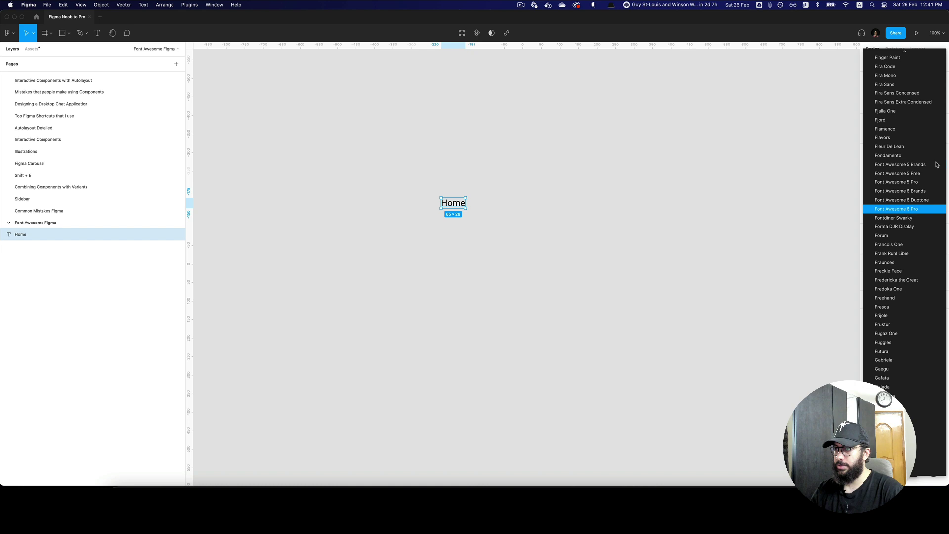
key(Return)
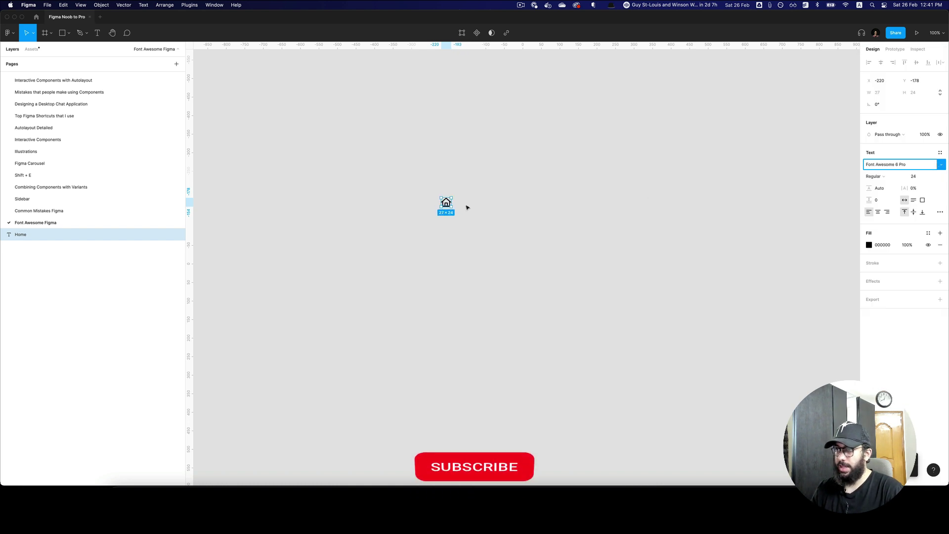
click(465, 204)
click(448, 203)
scroll(447, 203, up, 5)
click(489, 202)
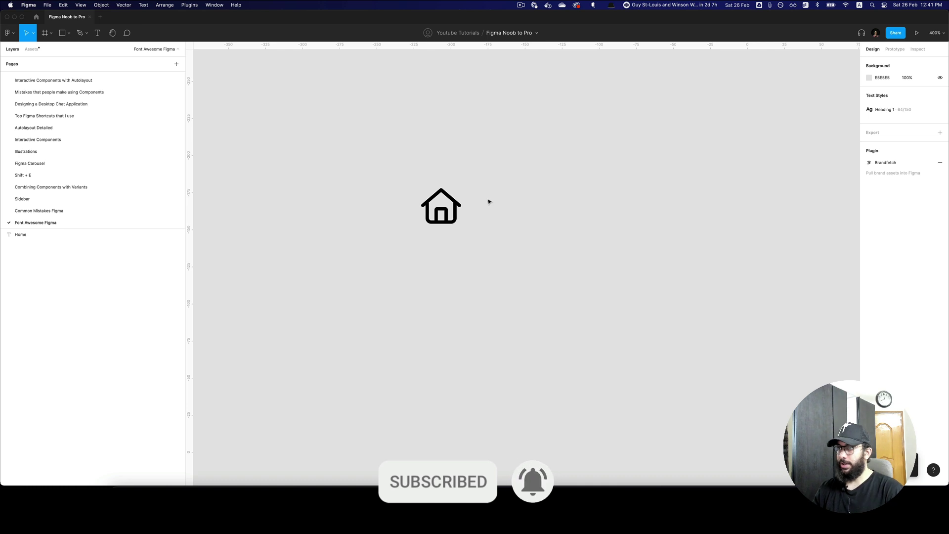
- Open Font Book by searching 'font' in the app launcher
key(F4)
text(font)
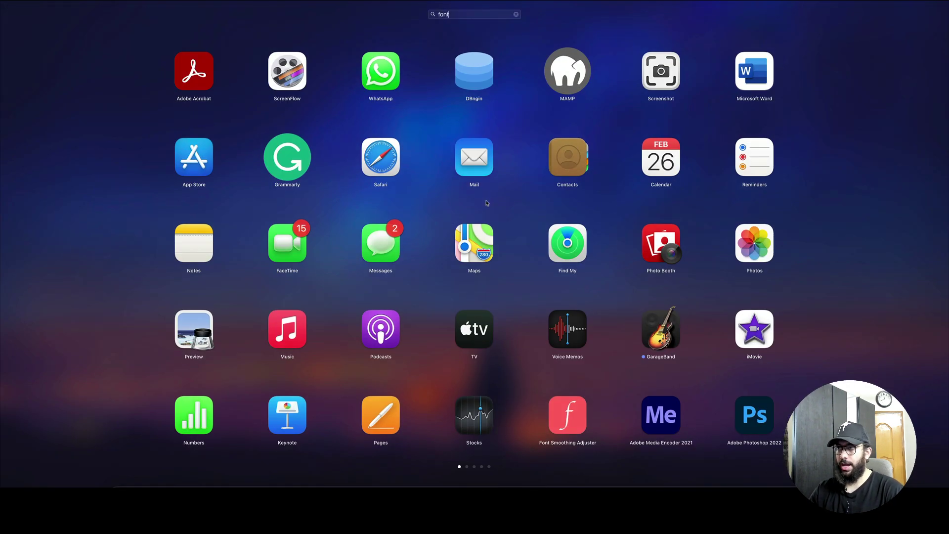
key(Right)
key(Return)
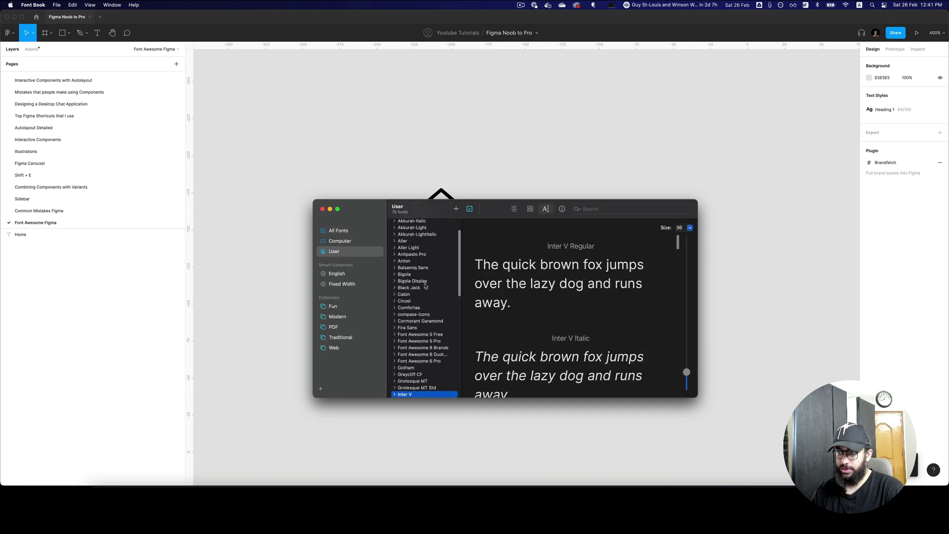
- Remove the Font Awesome 5 Free through Font Awesome 6 Pro fonts, then close Font Book
text(f)
key(Down)
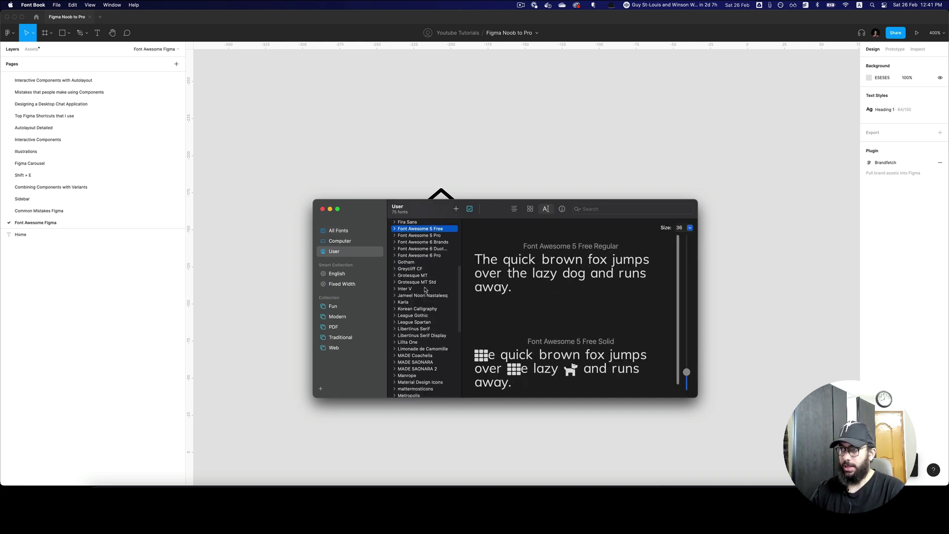
shift+click(437, 255)
right_click(437, 256)
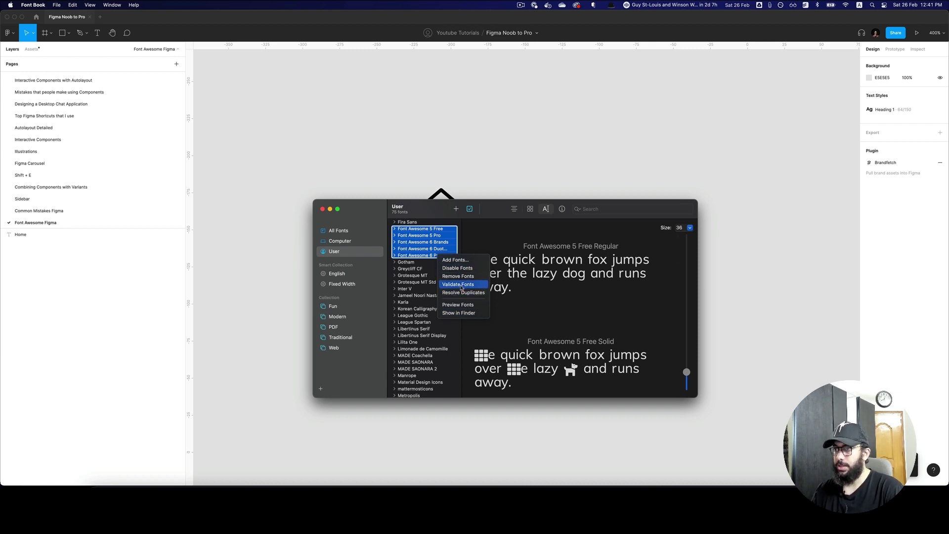
click(448, 276)
click(508, 326)
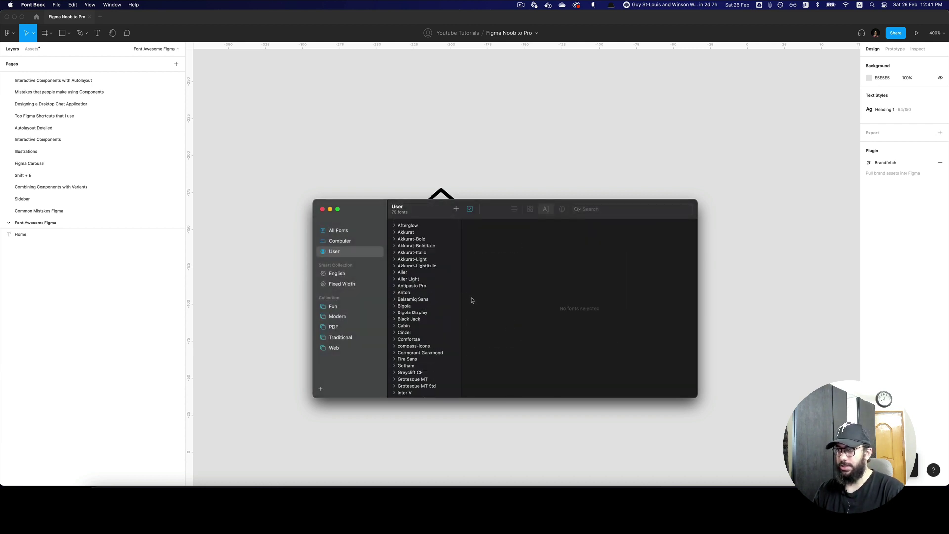
click(417, 121)
- Delete the house icon text layer and open the Font Awesome Figma page
key(super+a)
key(Delete)
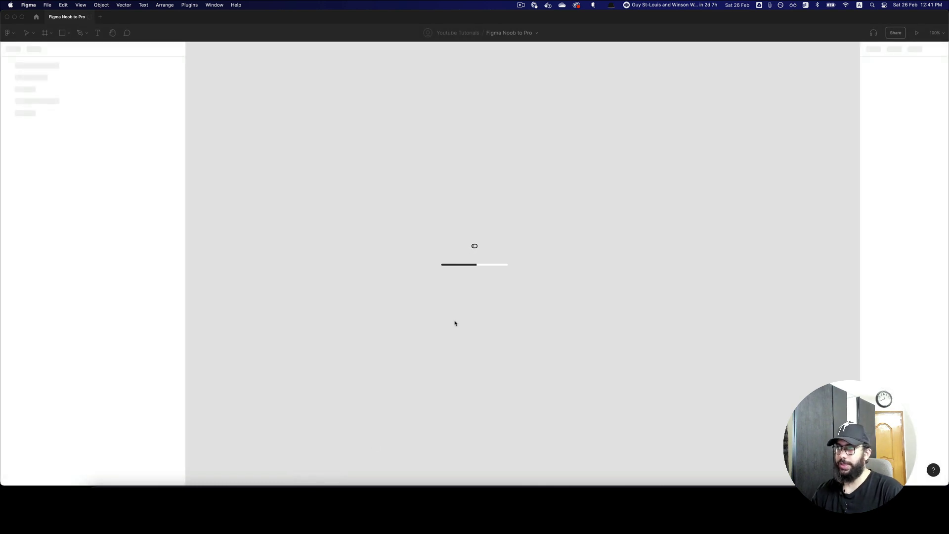
scroll(89, 206, down, 5)
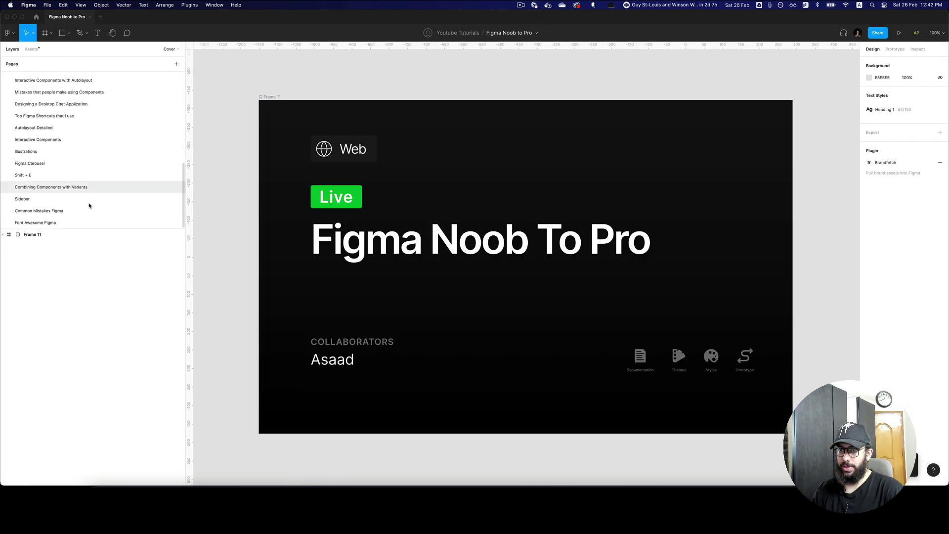
click(101, 222)
- Add a new Home text layer, try Font Awesome 5 Free on it, then undo that font change
key(t)
click(487, 210)
text(Home)
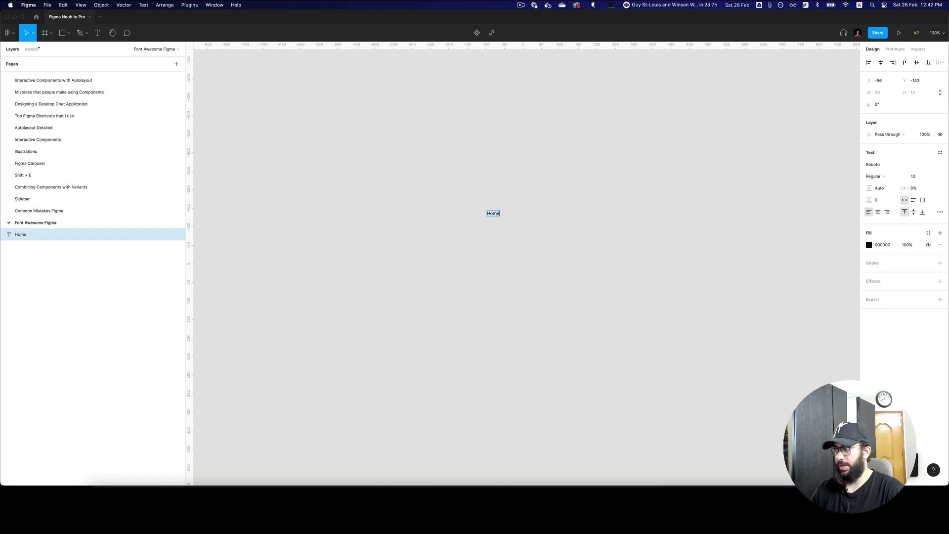
key(Escape)
click(934, 165)
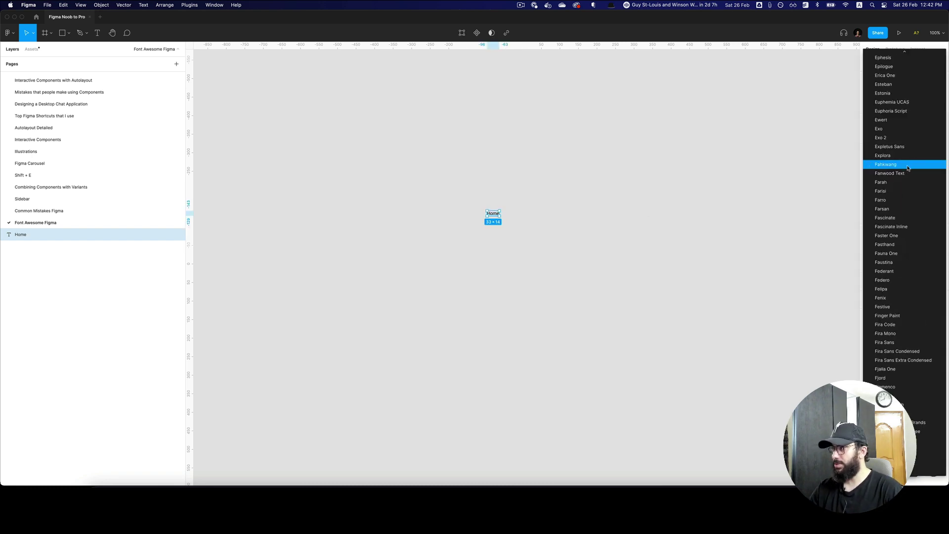
scroll(907, 168, down, 10)
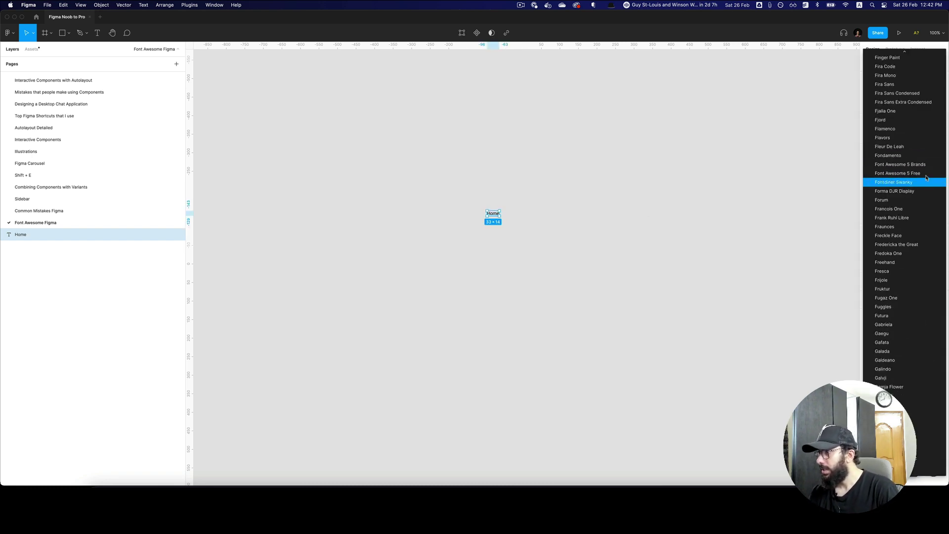
click(921, 174)
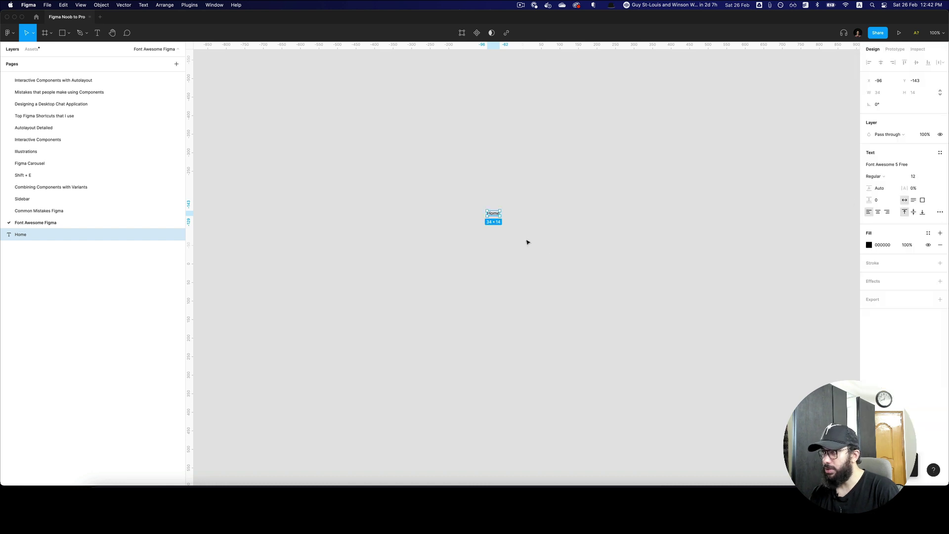
key(z)
click(512, 226)
key(super+z)
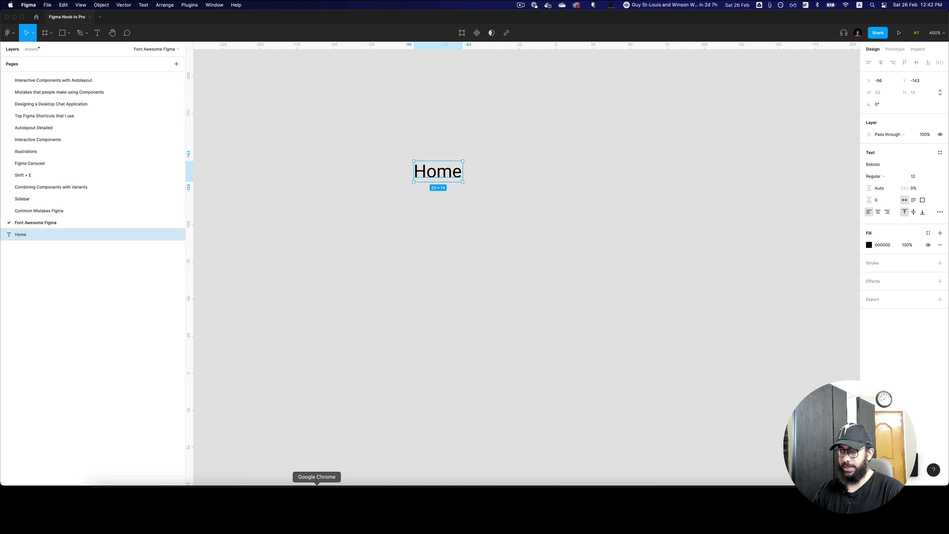
- Open a new Chrome window and load the Font Awesome icons gallery
right_click(316, 482)
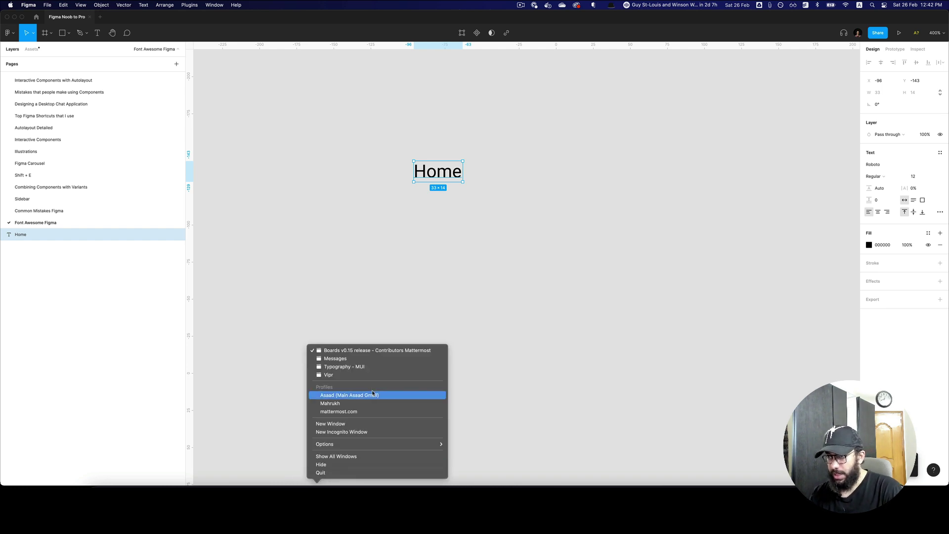
click(368, 424)
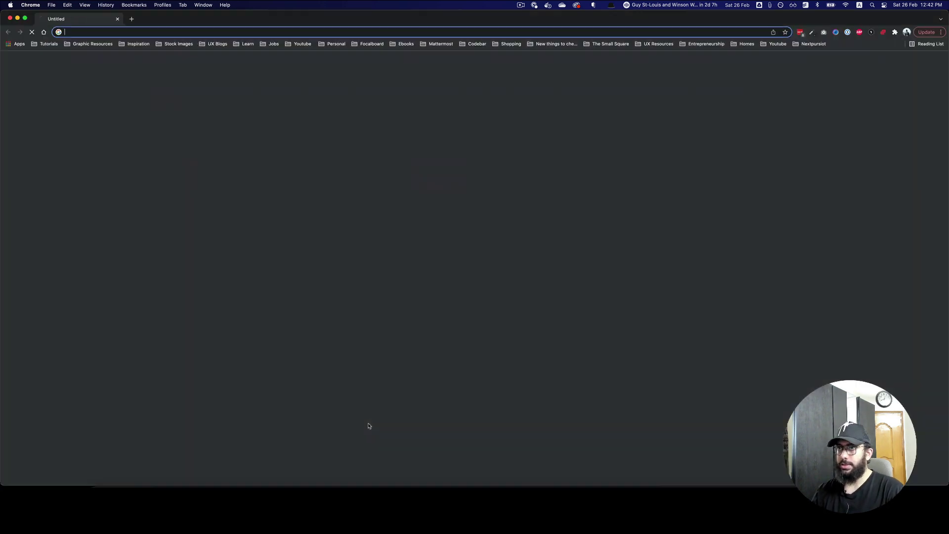
text(fontaws)
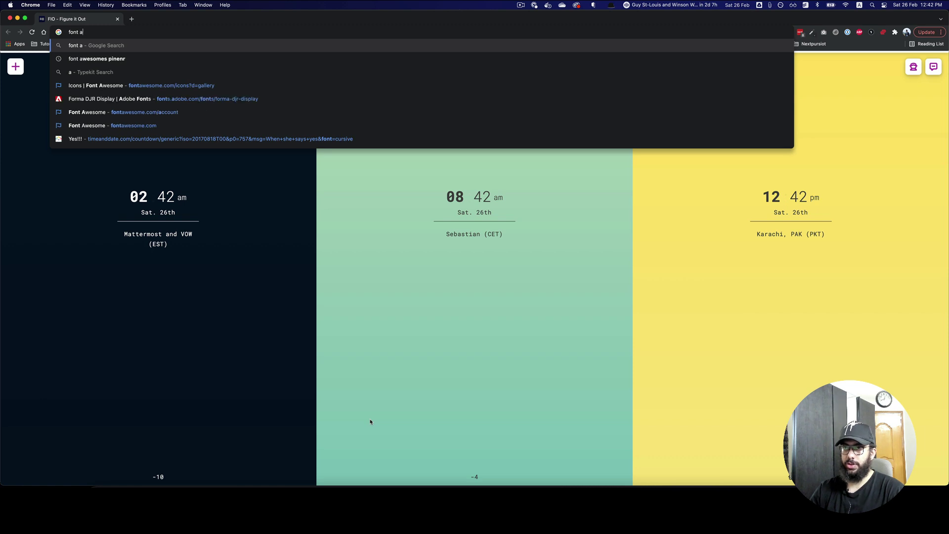
key(BackSpace)
key(Return)
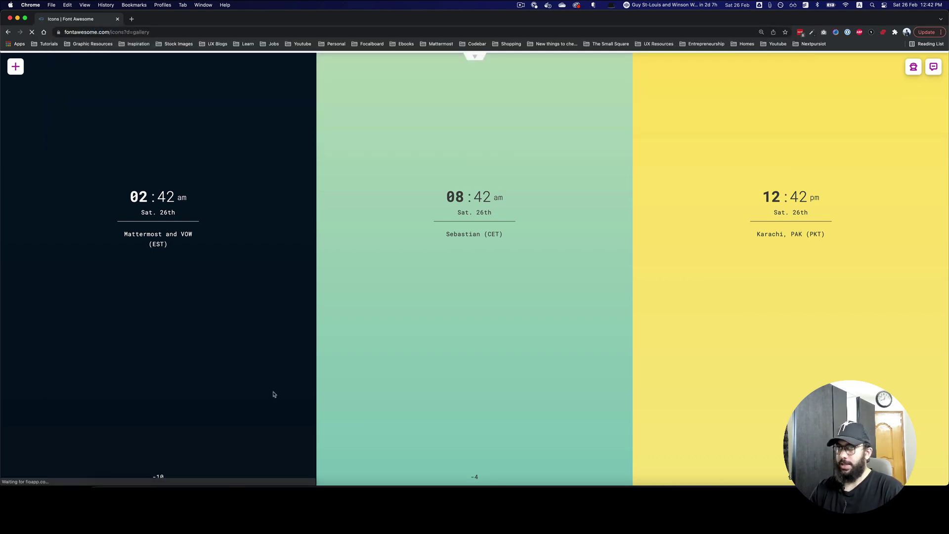
- Search Google for 'font awesome download'
key(super+l)
key(Right)
text(dow)
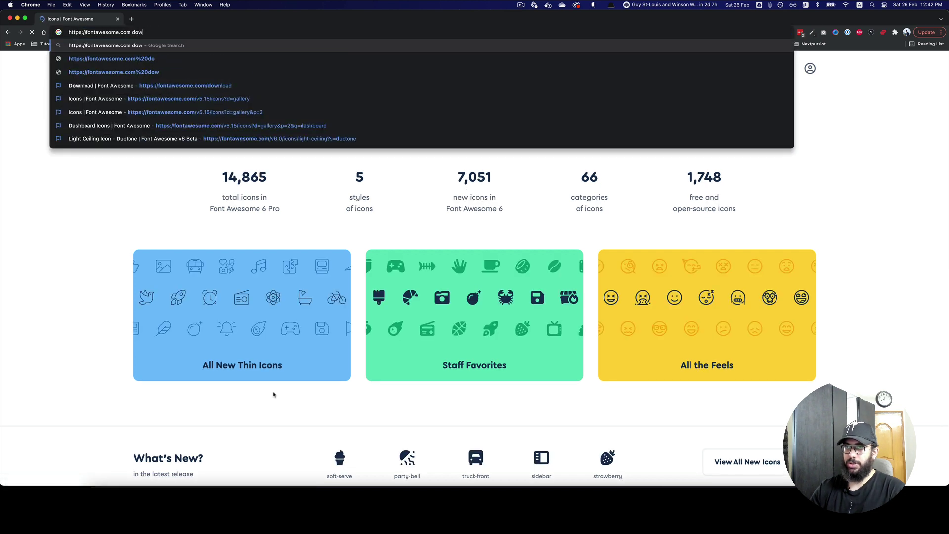
key(super+a)
text(font awe)
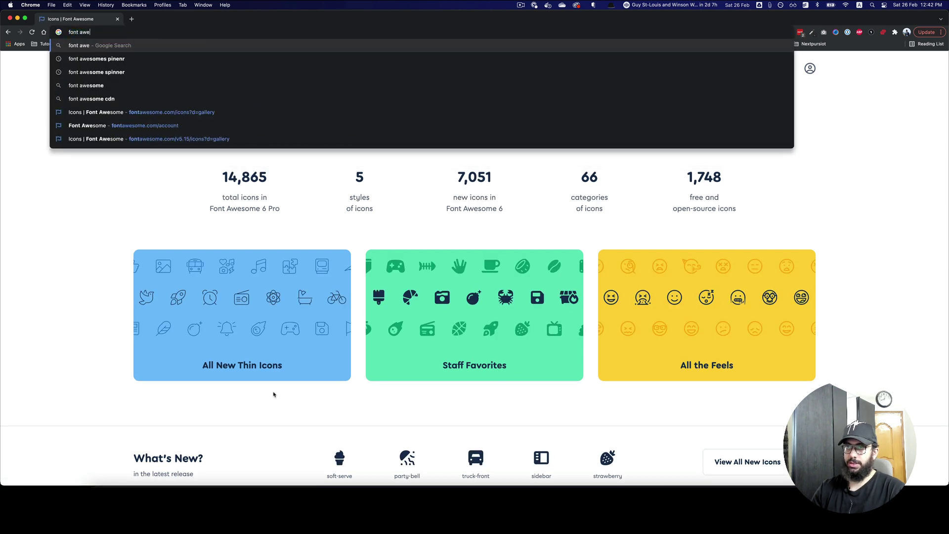
text(some download)
key(Return)
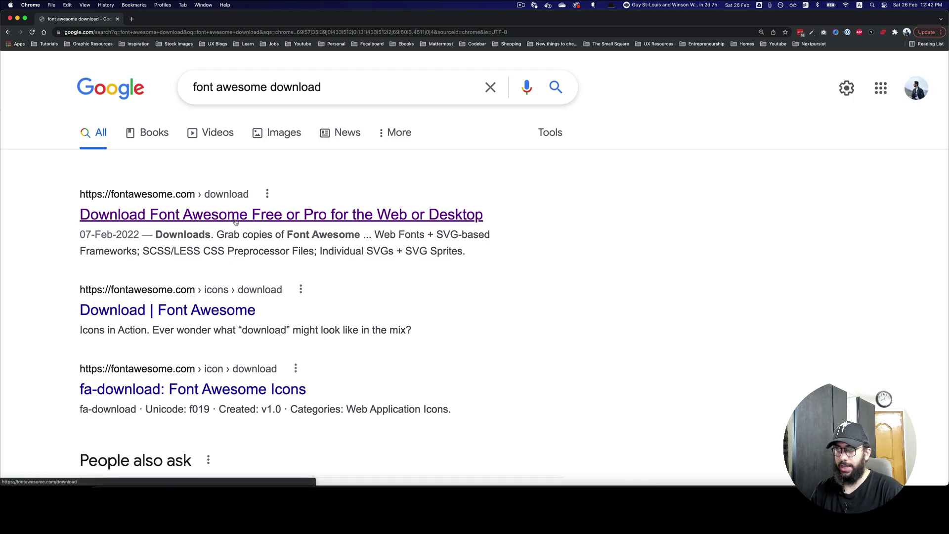
- Open the Font Awesome downloads page and download the Pro for Desktop package
click(236, 221)
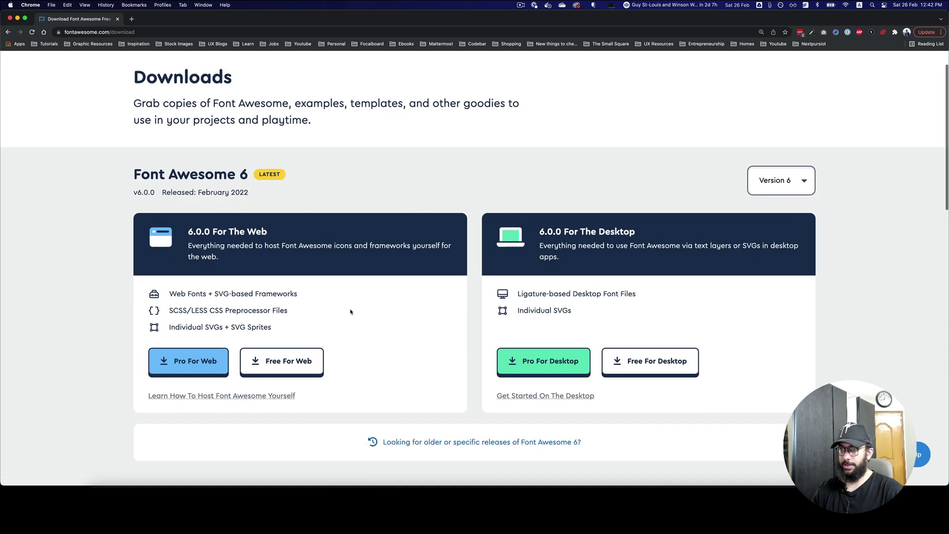
scroll(344, 319, up, 2)
scroll(370, 319, down, 3)
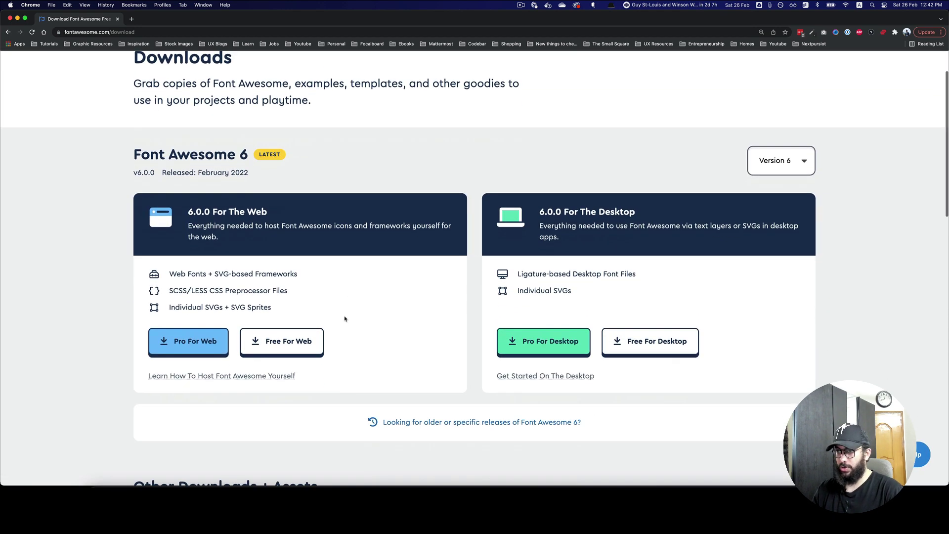
click(197, 342)
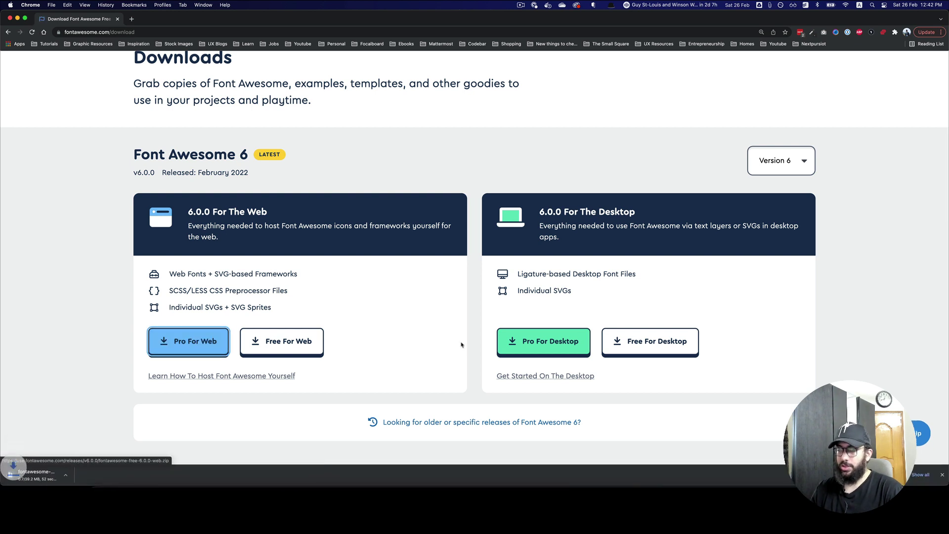
click(527, 353)
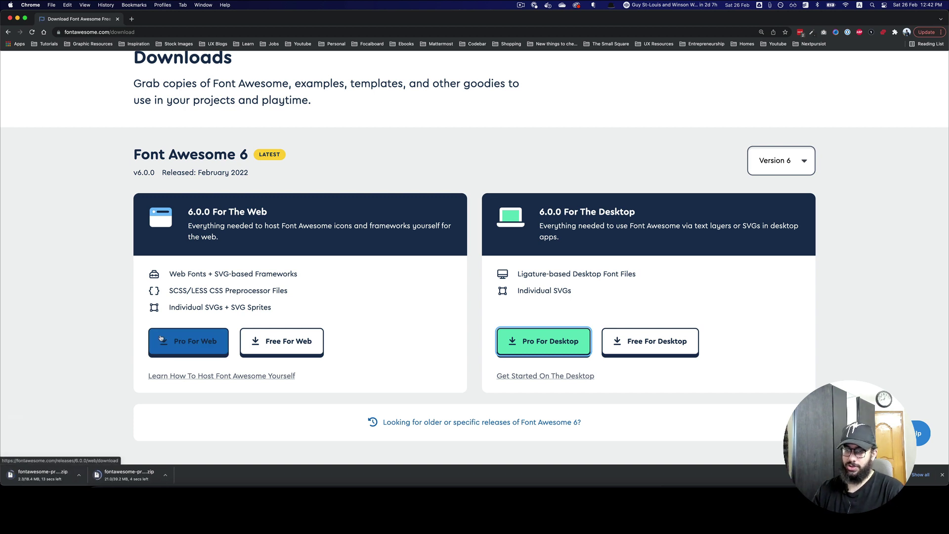
- Cancel the extra Pro for Web download and unzip the Pro desktop package
click(169, 350)
right_click(171, 477)
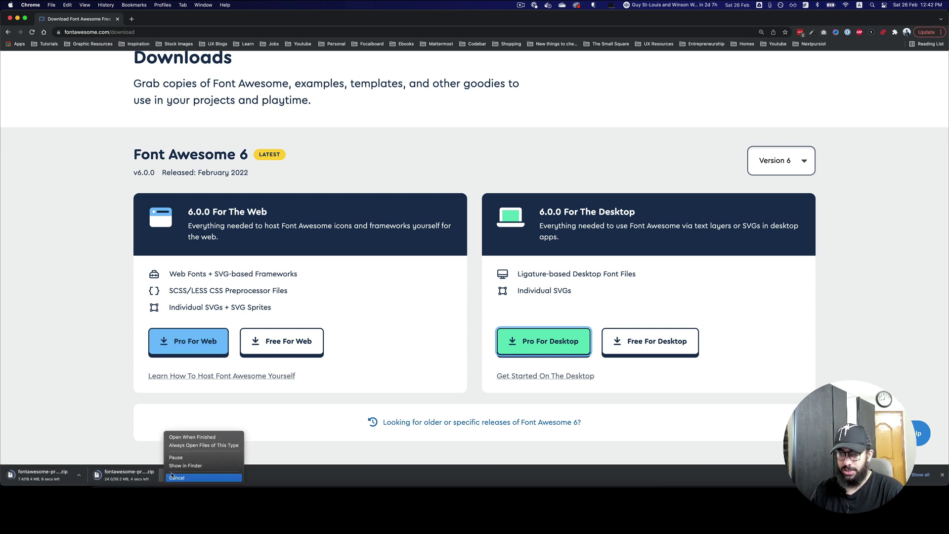
click(176, 477)
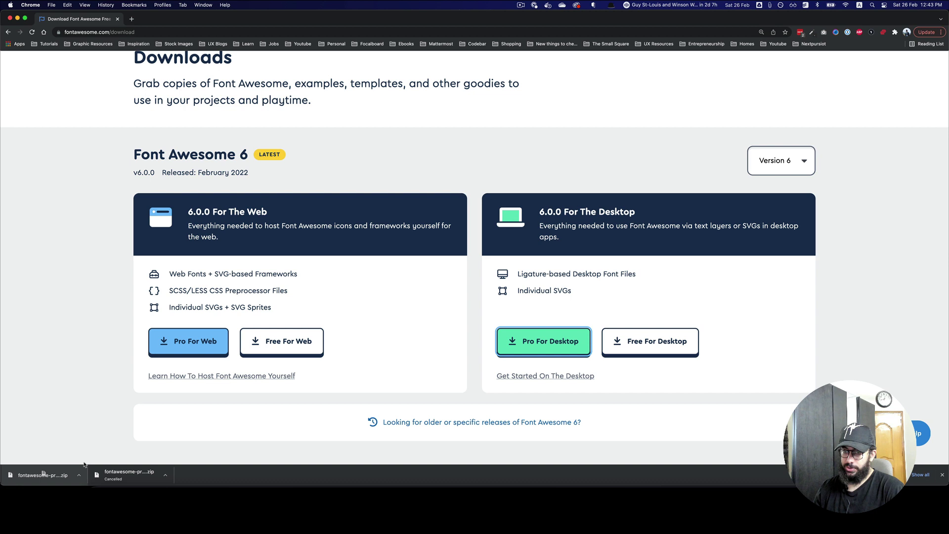
click(44, 475)
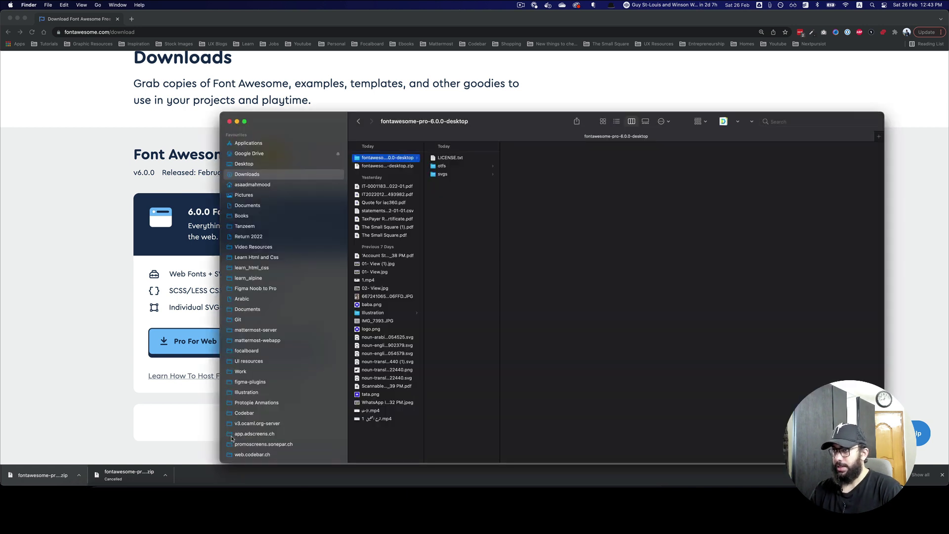
- Open all six otf files from the otfs folder and install Font Awesome 6 Pro, Duotone and Brands
key(Right)
key(Down)
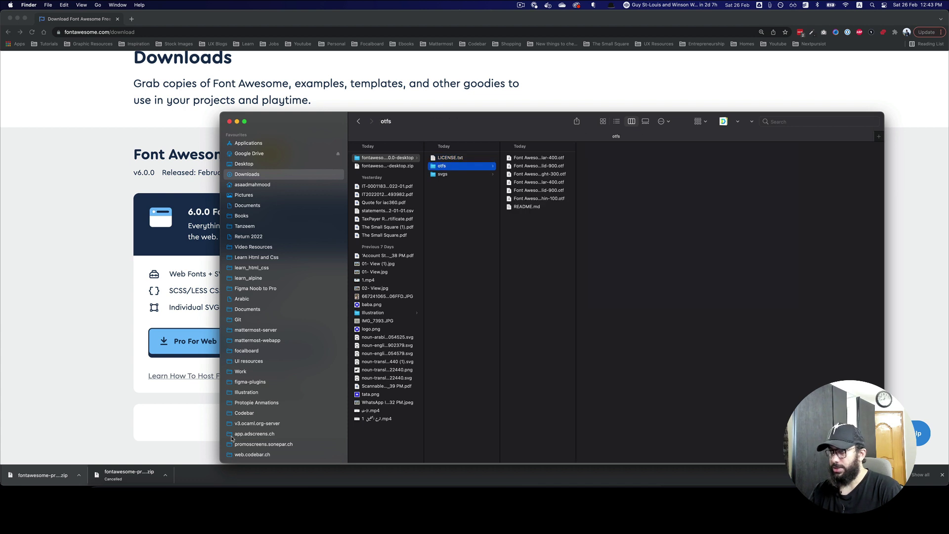
key(Right)
key(shift+Down)
key(shift+Down)
key(shift+Down)
key(shift+Down)
key(shift+Down)
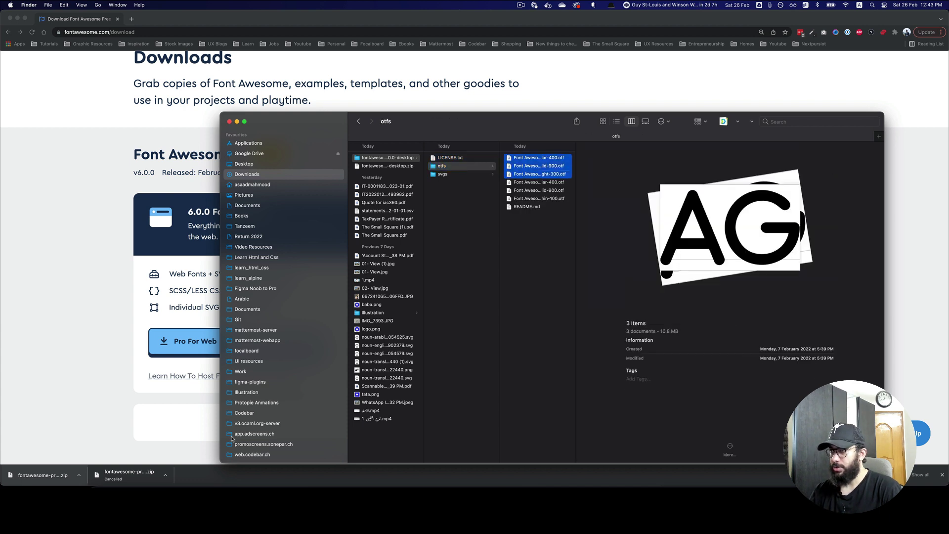
key(super+o)
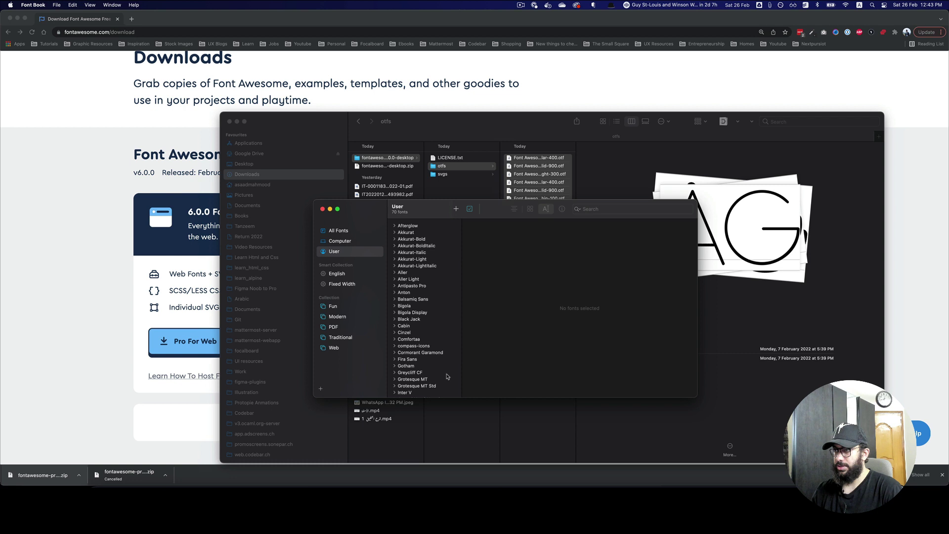
click(238, 242)
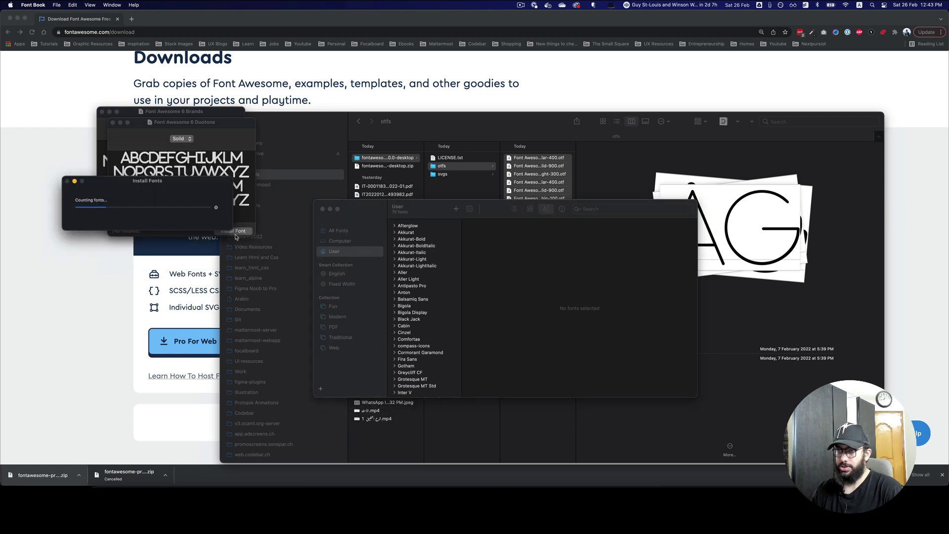
click(234, 230)
click(235, 221)
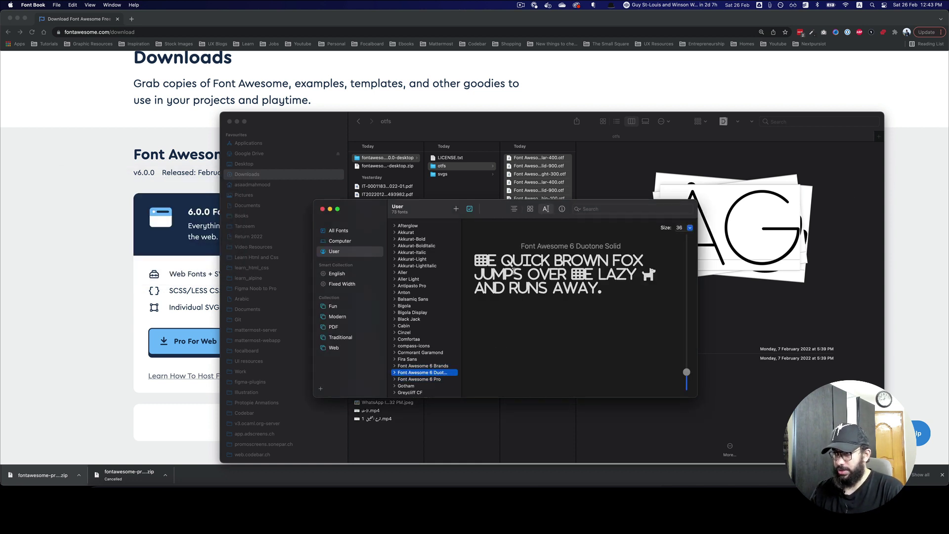
- Preview the installed Brands, Duotone and Pro fonts, then close the font windows
click(418, 367)
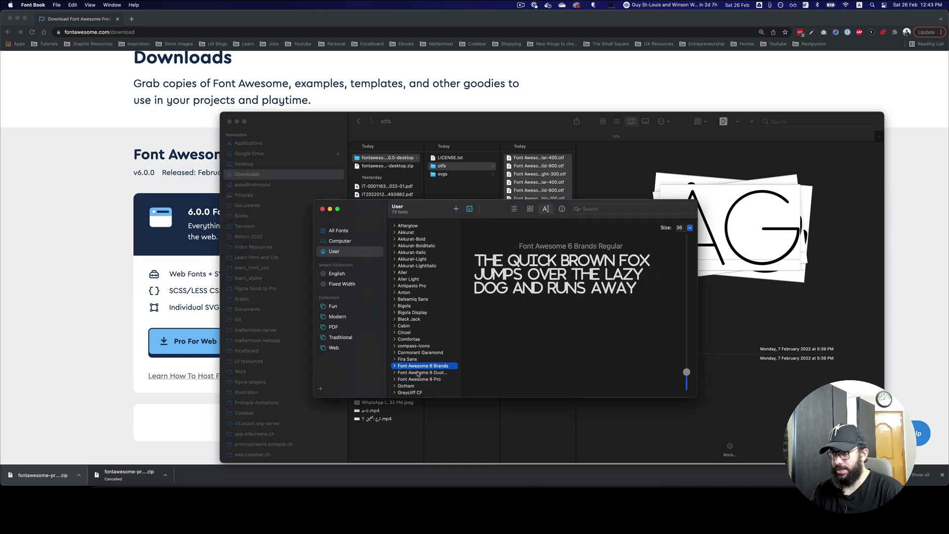
click(418, 373)
click(418, 379)
click(419, 373)
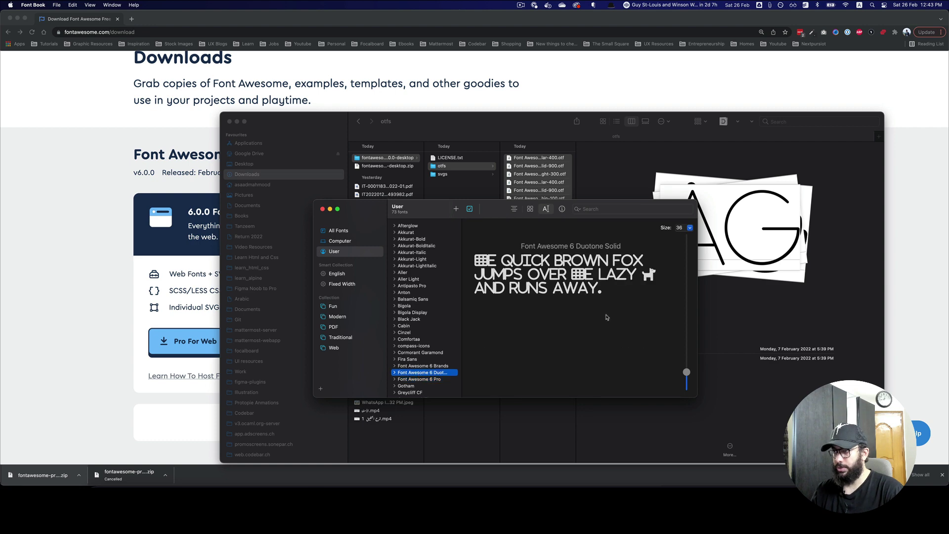
click(863, 267)
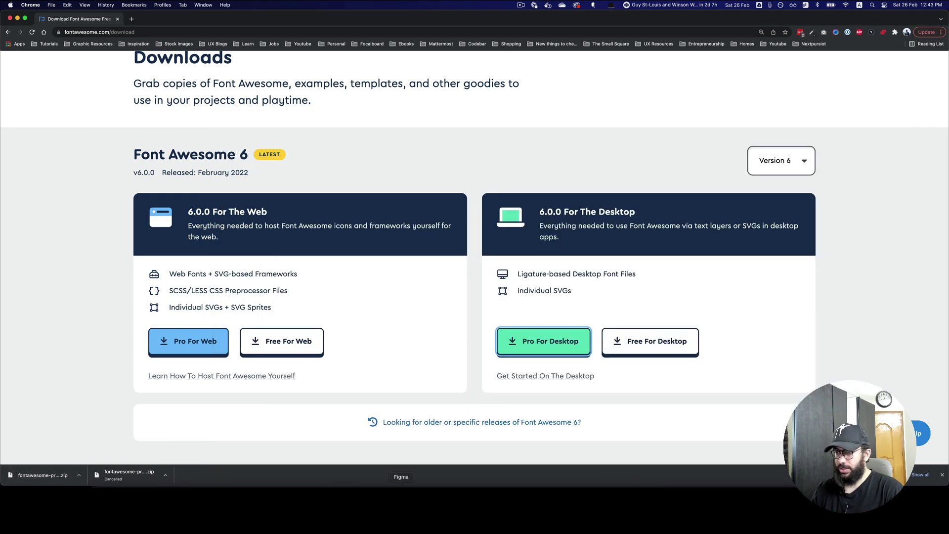
- Back in Figma, change the Home text's font family to Fontdiner Swanky
key(super+Tab)
click(513, 297)
click(448, 177)
click(906, 165)
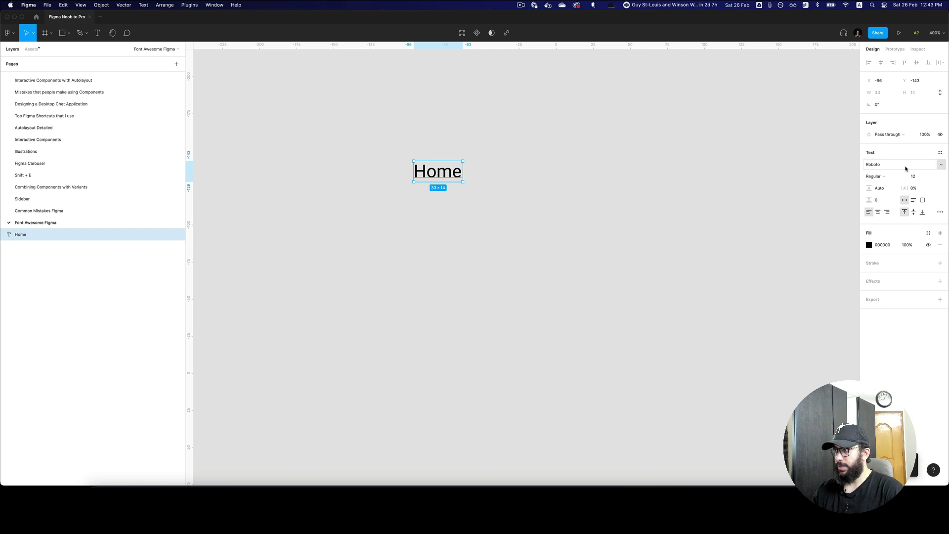
text(fontdiner Swanky)
key(Return)
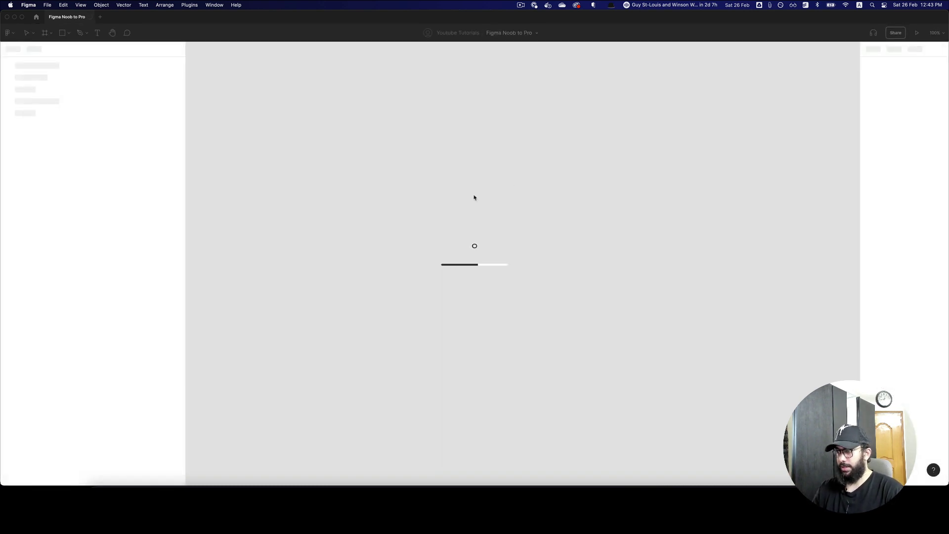
scroll(36, 222, down, 3)
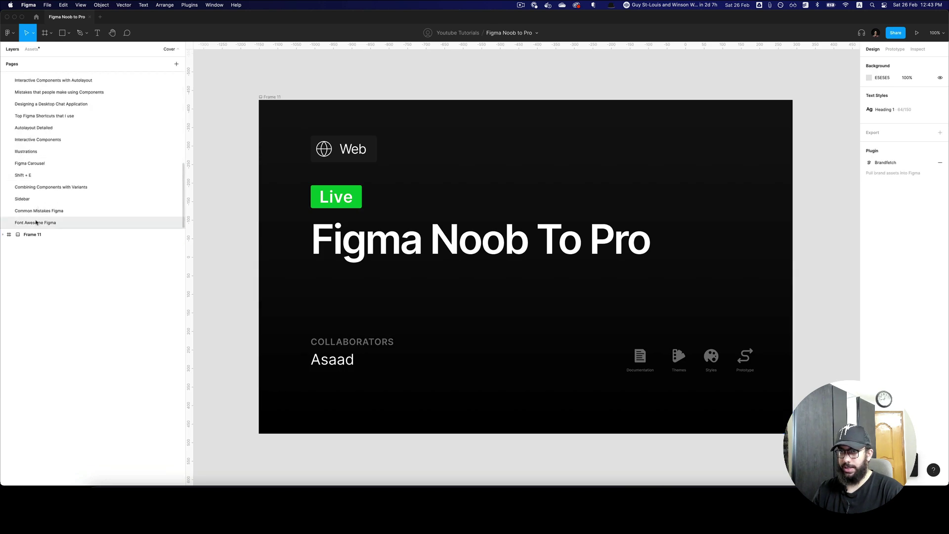
- On the Font Awesome Figma page, set the Home text to Font Awesome 6 Duotone, then Font Awesome 6 Pro
click(36, 223)
click(20, 234)
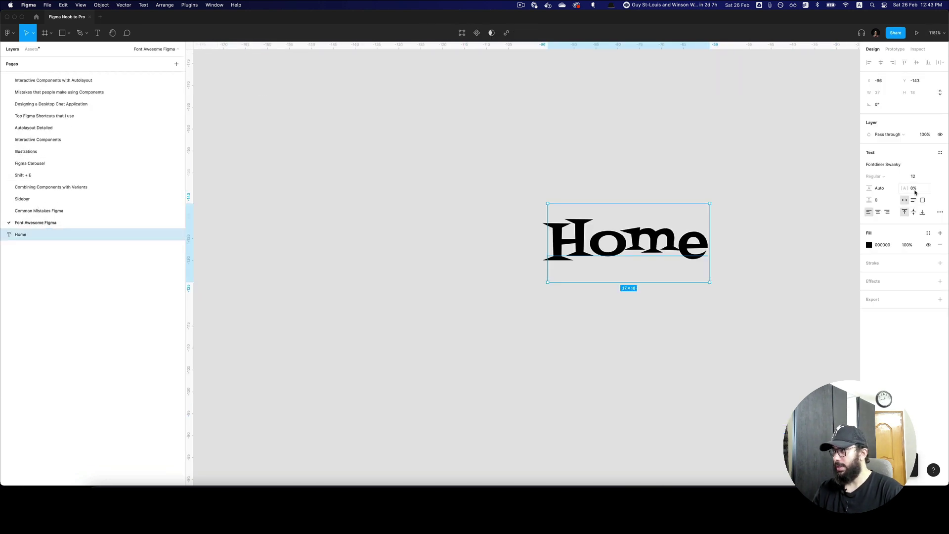
click(884, 164)
text(Font)
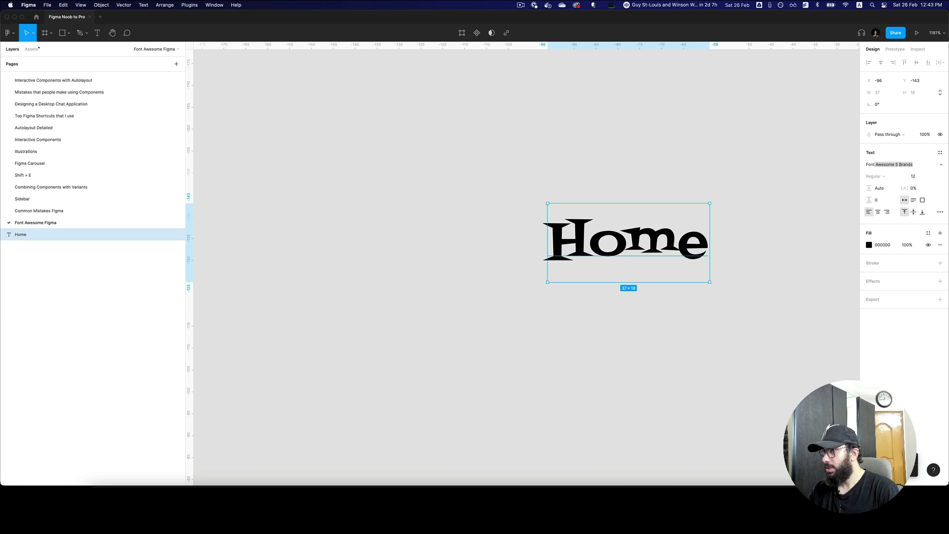
text( Awesome 6 D)
key(Return)
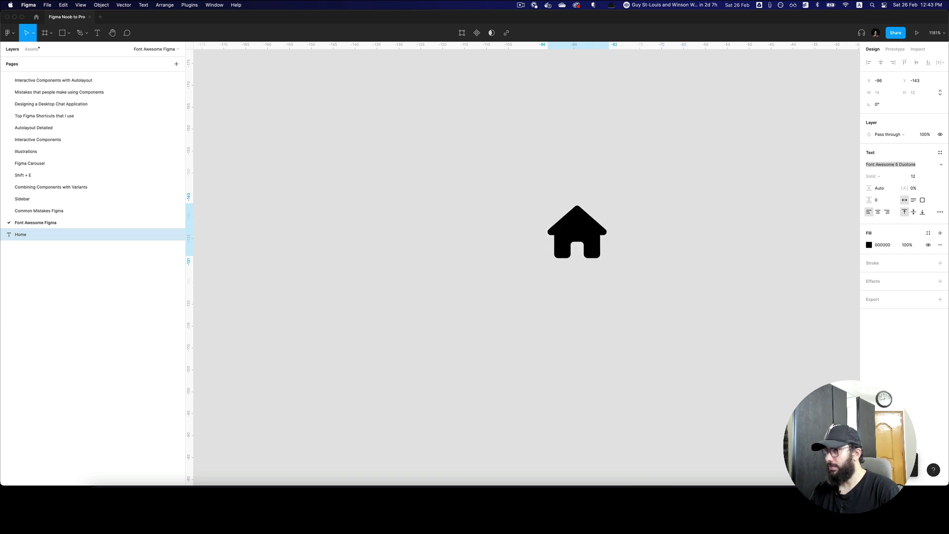
text(Font Awesome 6 Pro)
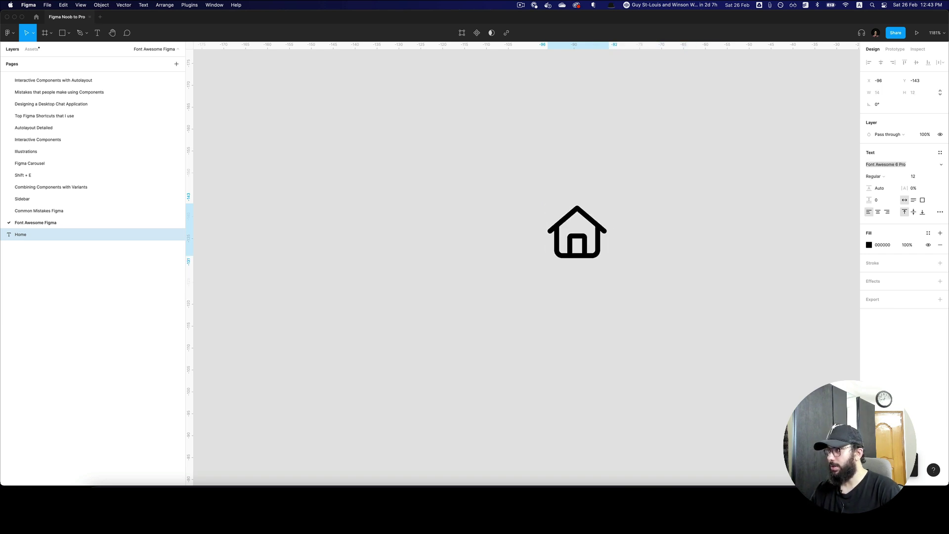
key(Return)
- Try the Light and Thin weights on the house icon, then settle on Solid
scroll(728, 180, right, 5)
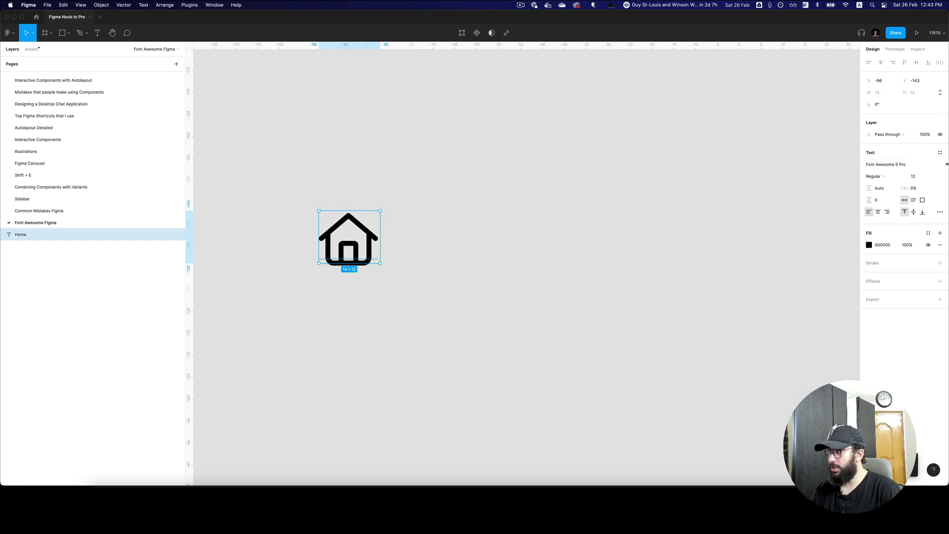
click(938, 166)
key(Escape)
click(888, 176)
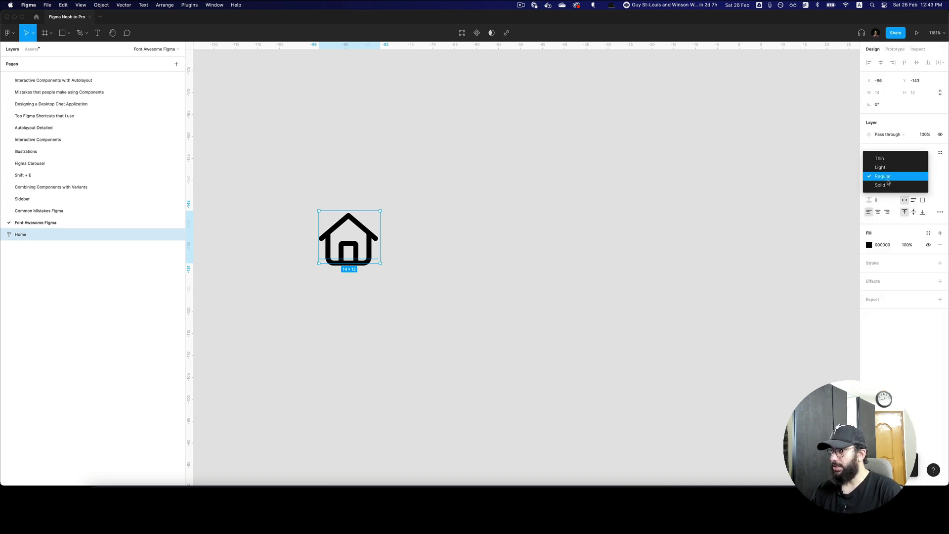
click(888, 171)
click(887, 176)
click(887, 167)
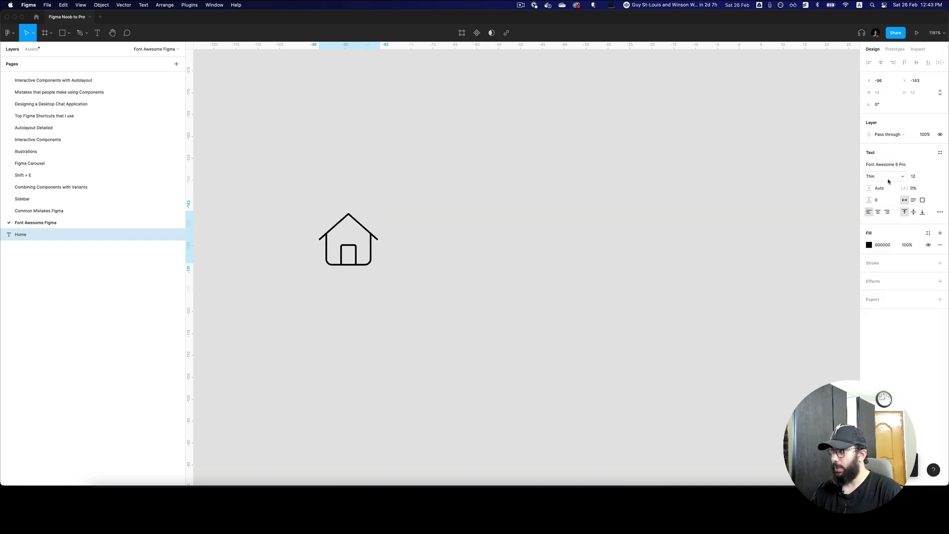
click(888, 176)
click(880, 202)
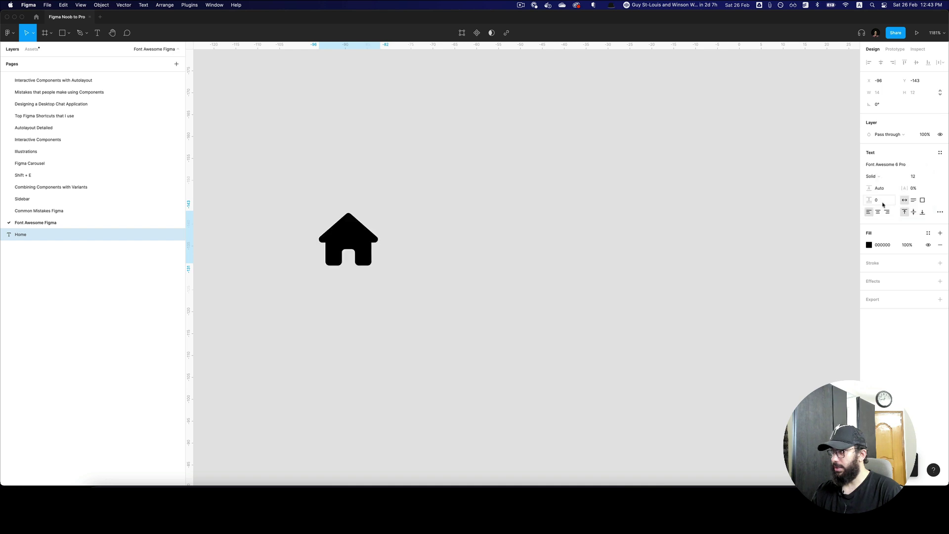
click(935, 167)
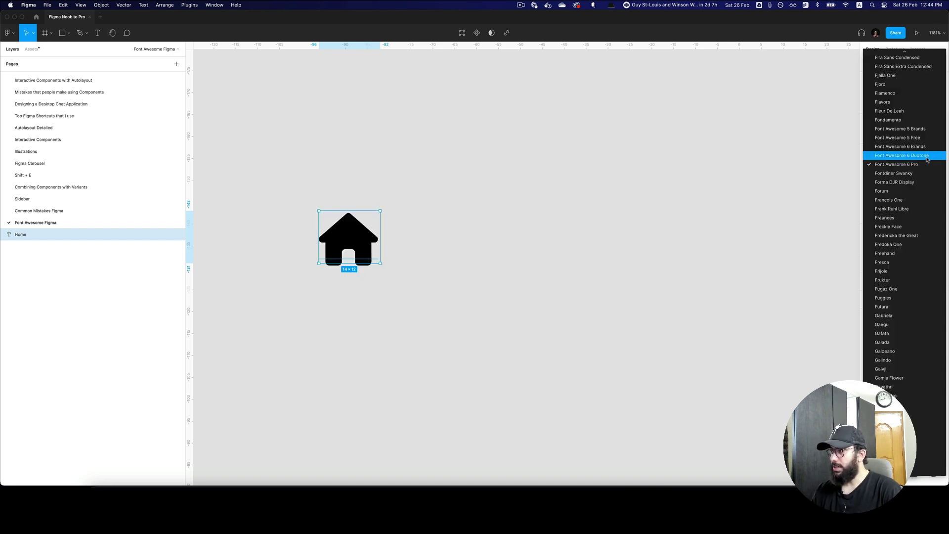
- Switch to Font Awesome 6 Brands and retype the text through 'goo' and 'facebook' to 'twitter'
click(904, 146)
key(Return)
text(goo)
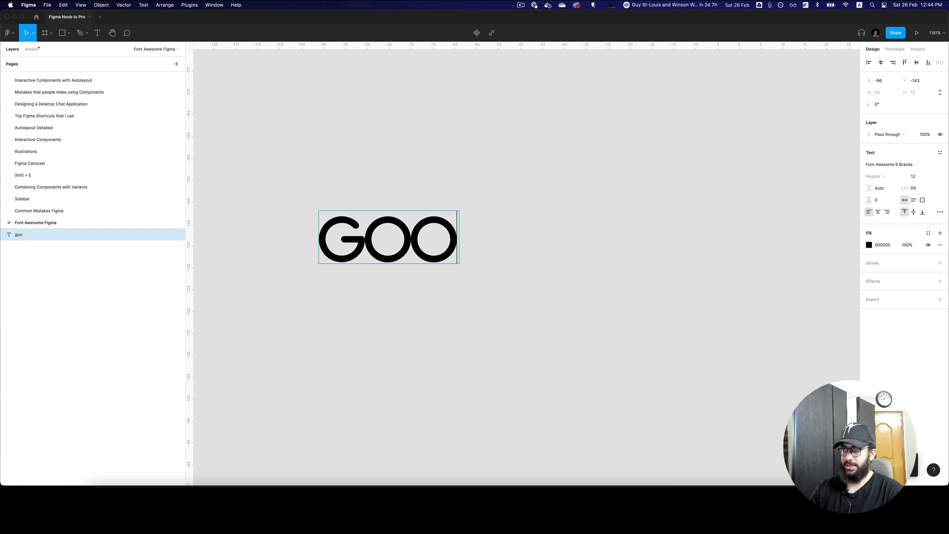
key(BackSpace)
key(BackSpace)
key(Escape)
key(Return)
text(faceb)
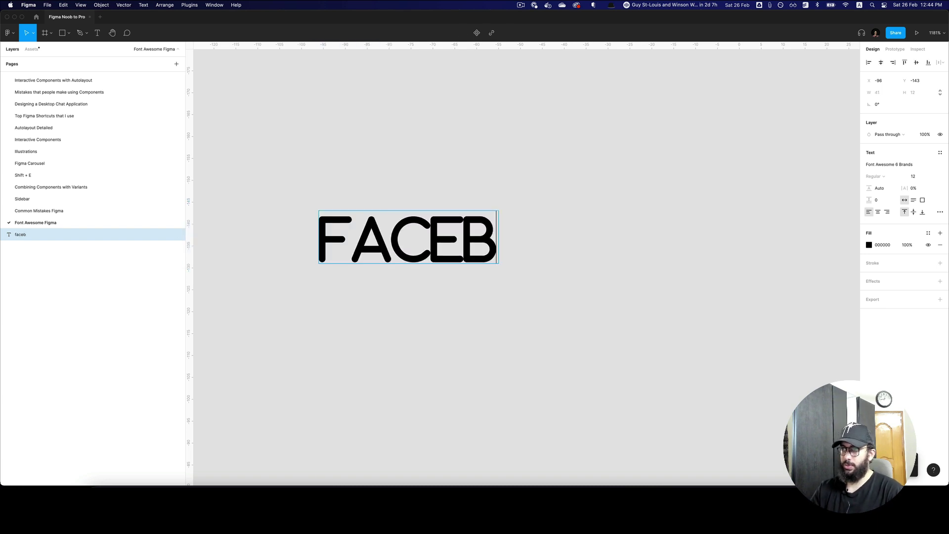
text(ook)
key(super+a)
text(tw)
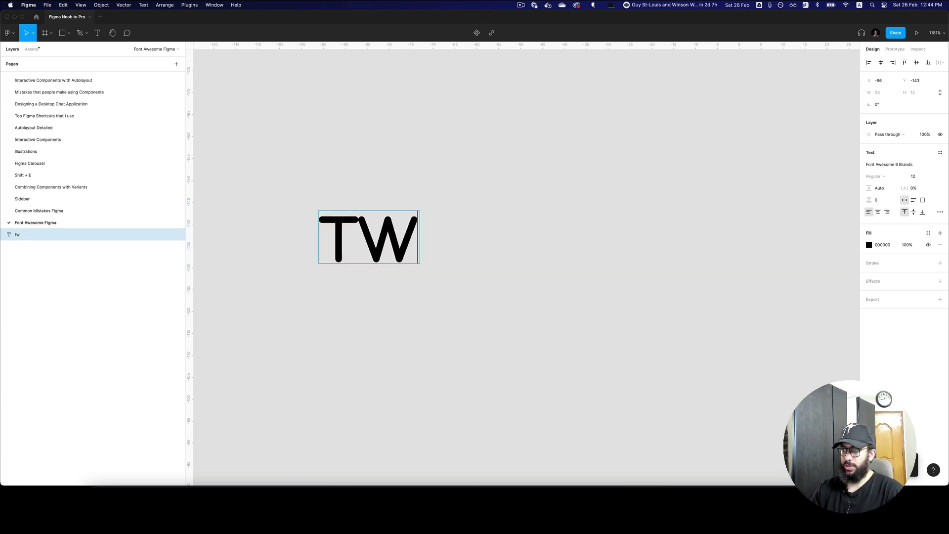
text(itter)
key(Escape)
key(Escape)
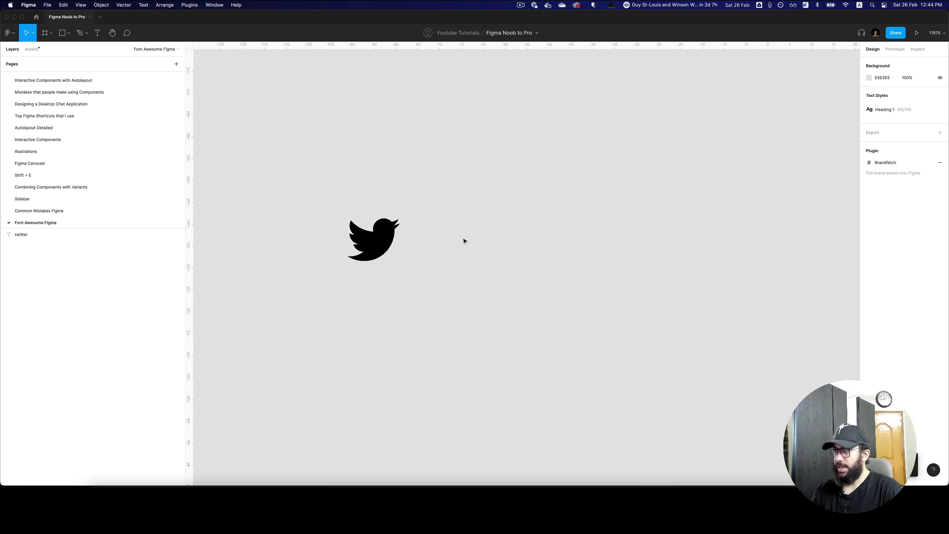
key(super+a)
- Set the text to Font Awesome 6 Duotone and replace it with 'home'
click(940, 165)
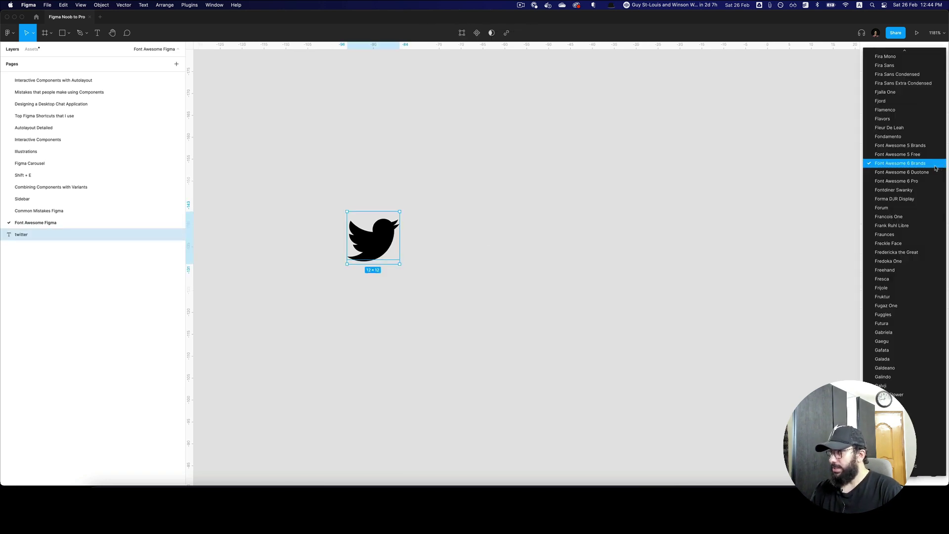
click(919, 172)
double_click(448, 242)
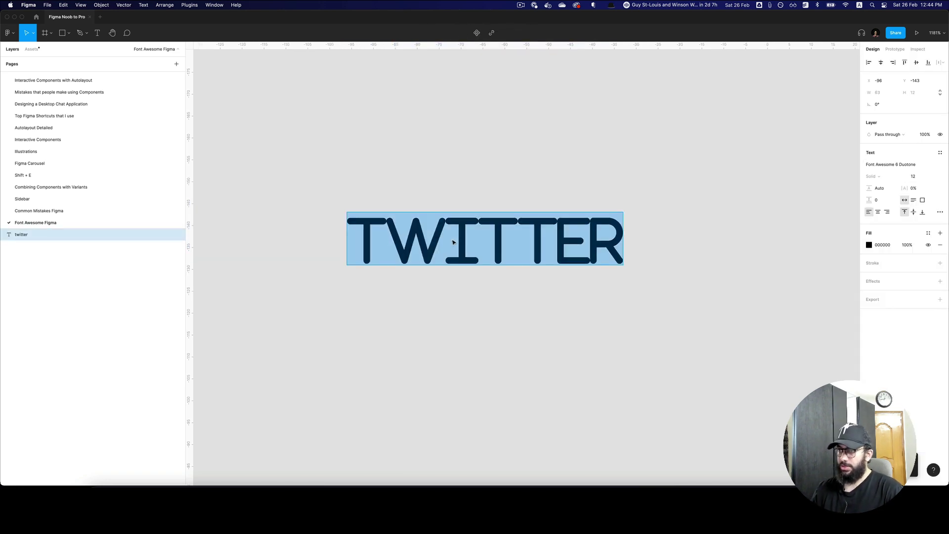
text(home)
key(Escape)
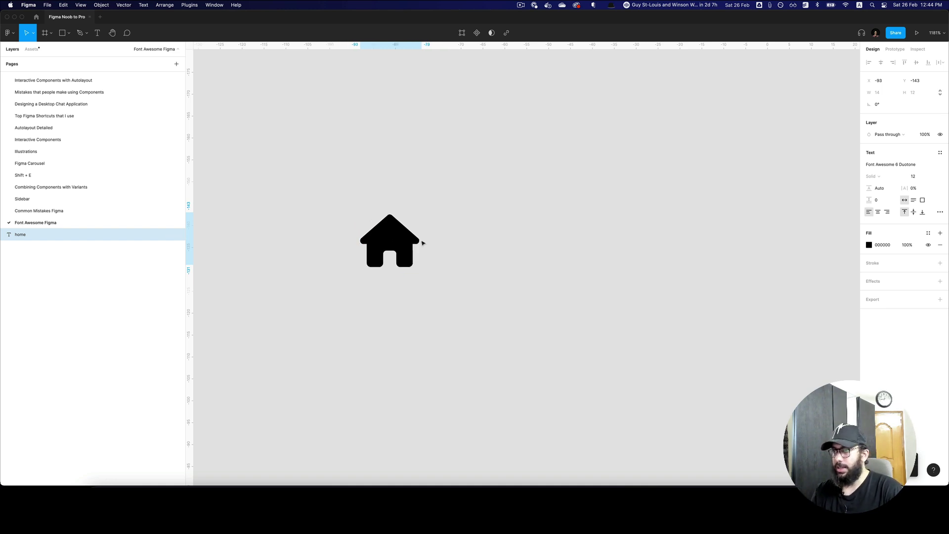
- Drag the house icon slightly to the right, then deselect and reselect it
drag(423, 243, 476, 242)
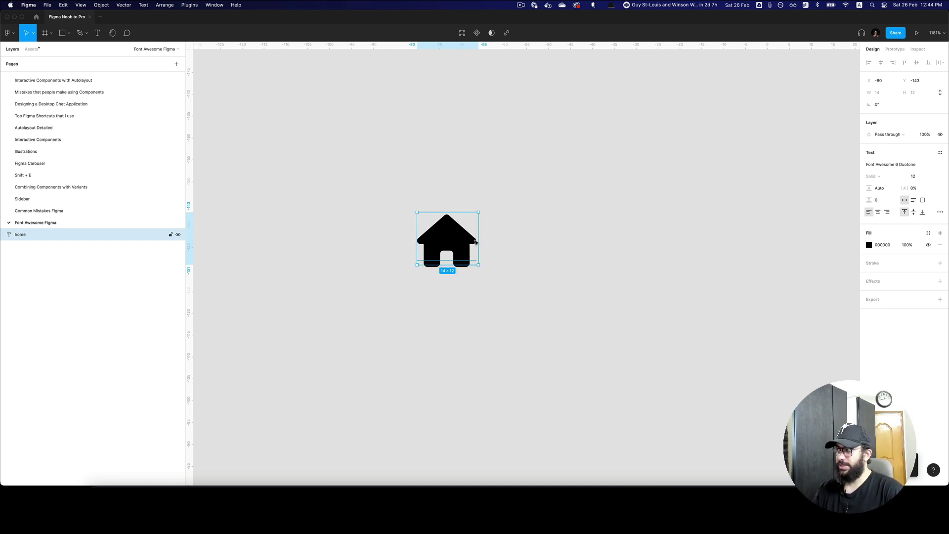
key(Return)
key(Escape)
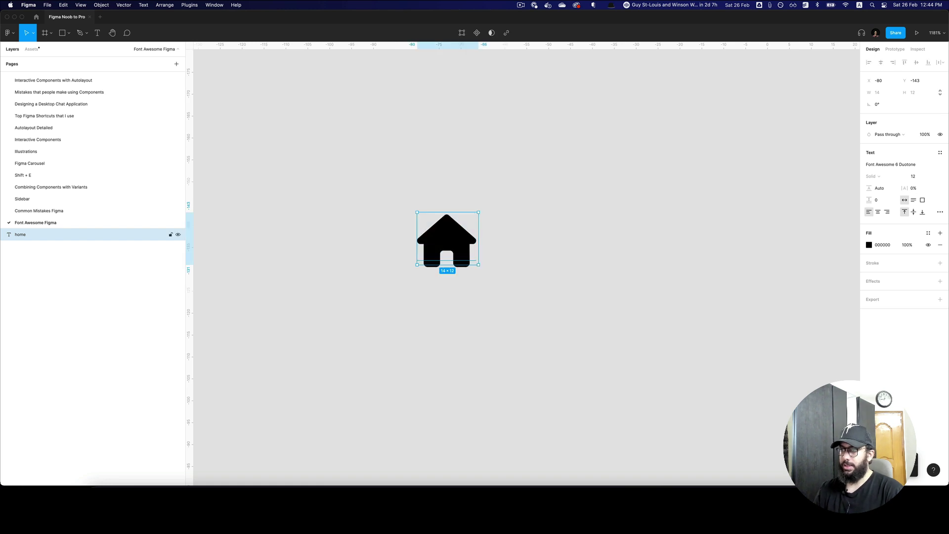
click(536, 245)
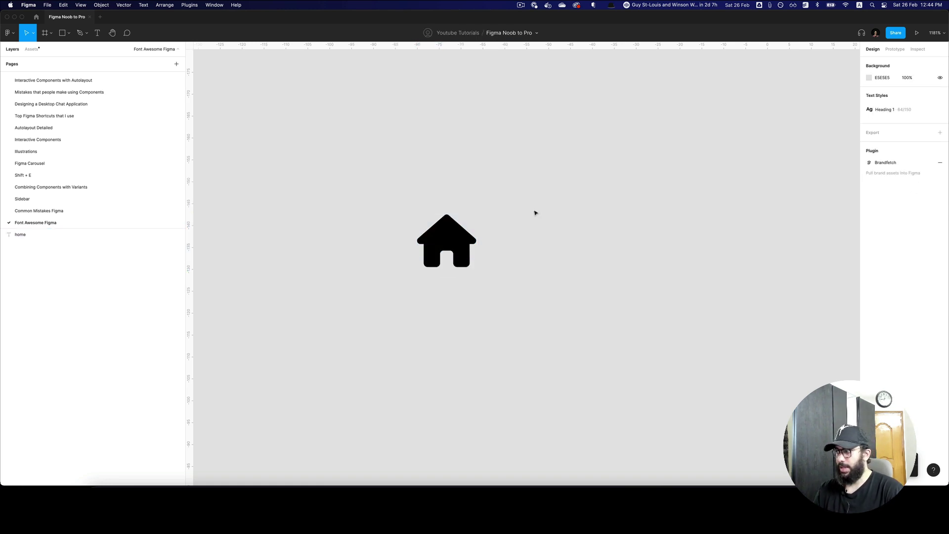
click(456, 248)
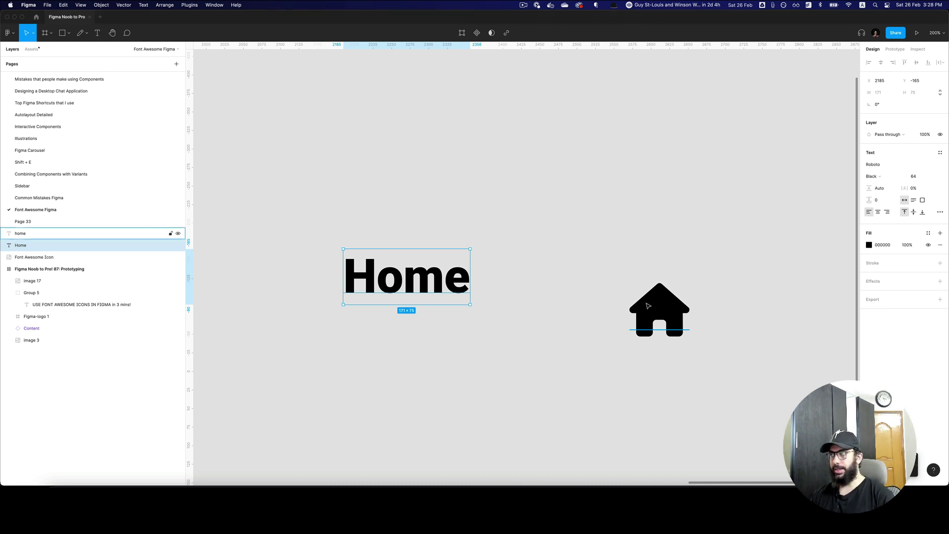
- Move the house icon beside Home and set Home's font to Font Awesome 6 Pro
click(658, 309)
drag(669, 316, 616, 284)
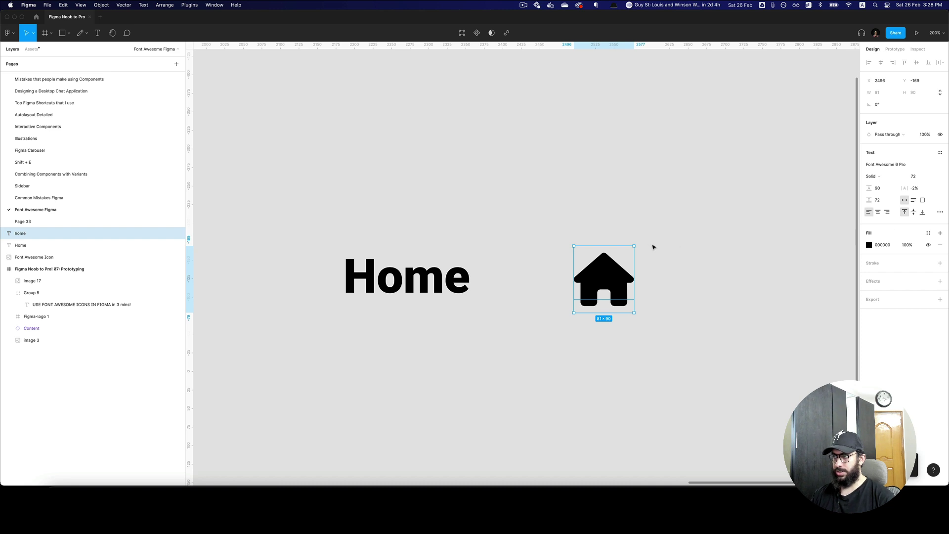
click(385, 271)
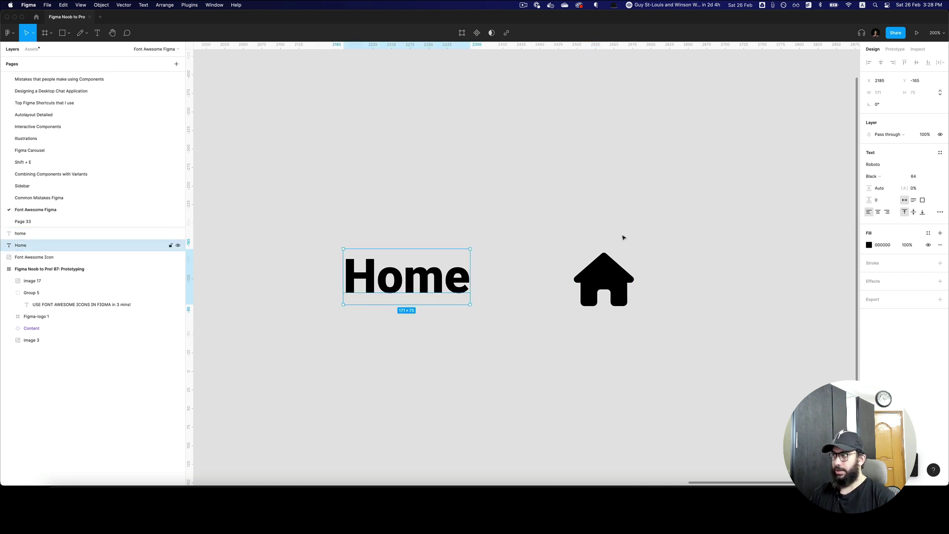
click(912, 168)
text(font)
key(Return)
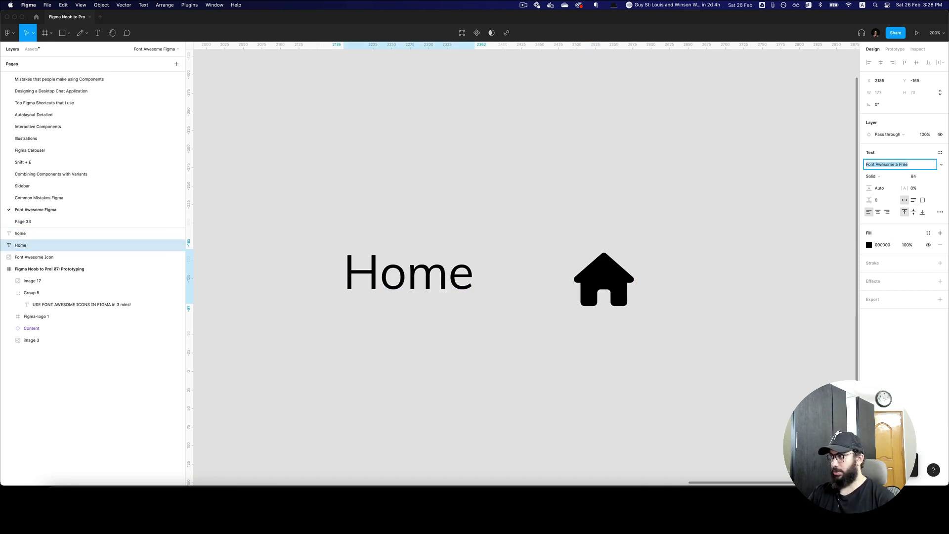
key(Down)
key(Down)
key(Down)
key(Return)
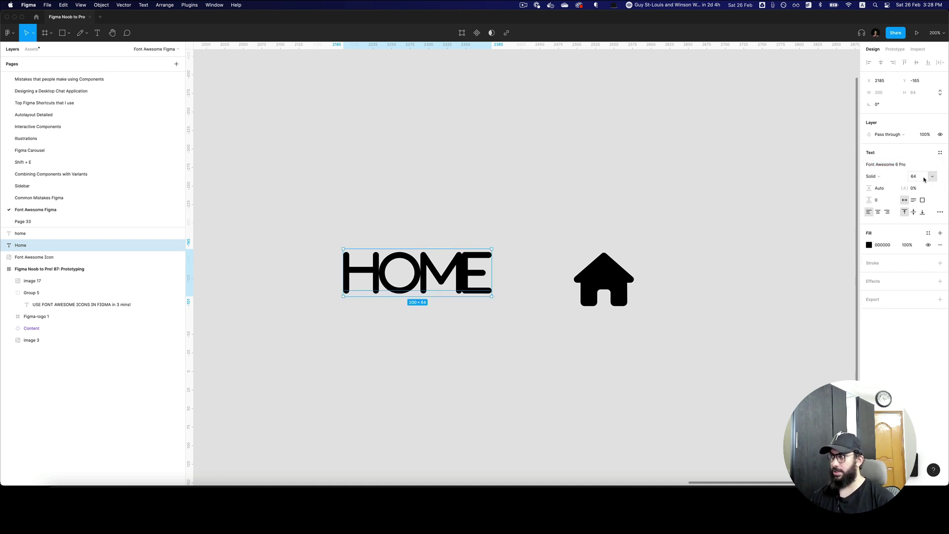
- Set the house icon to size 64, line height Auto and letter spacing 0%
click(615, 289)
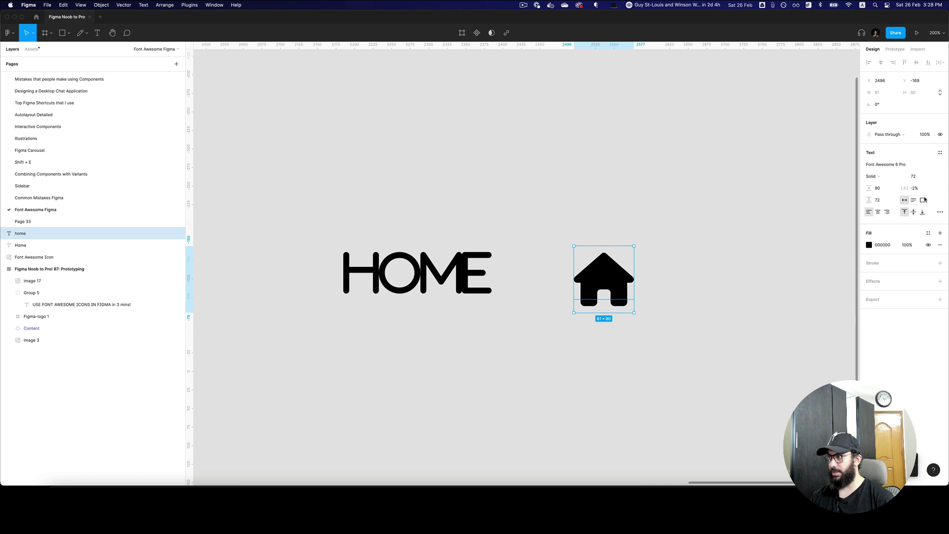
click(917, 175)
text(64)
key(Tab)
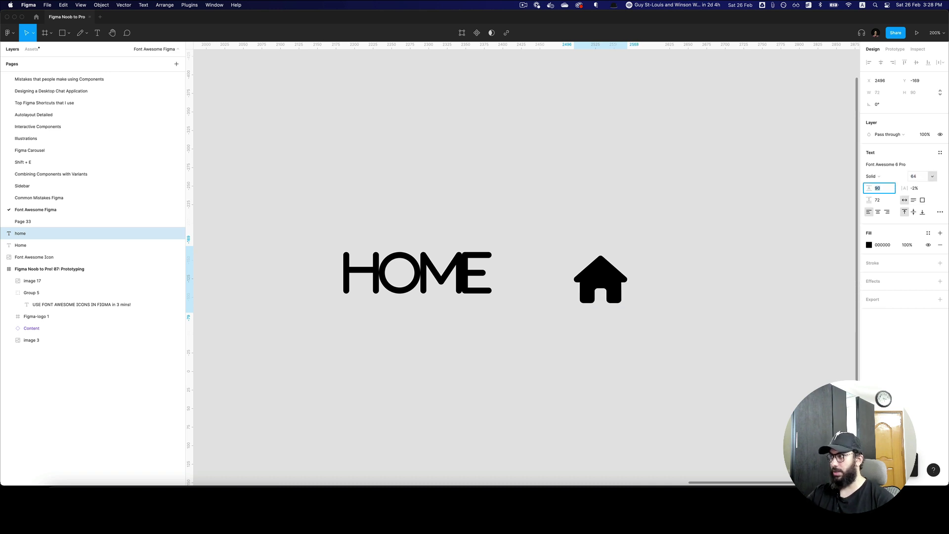
key(BackSpace)
key(Tab)
text(0)
key(Return)
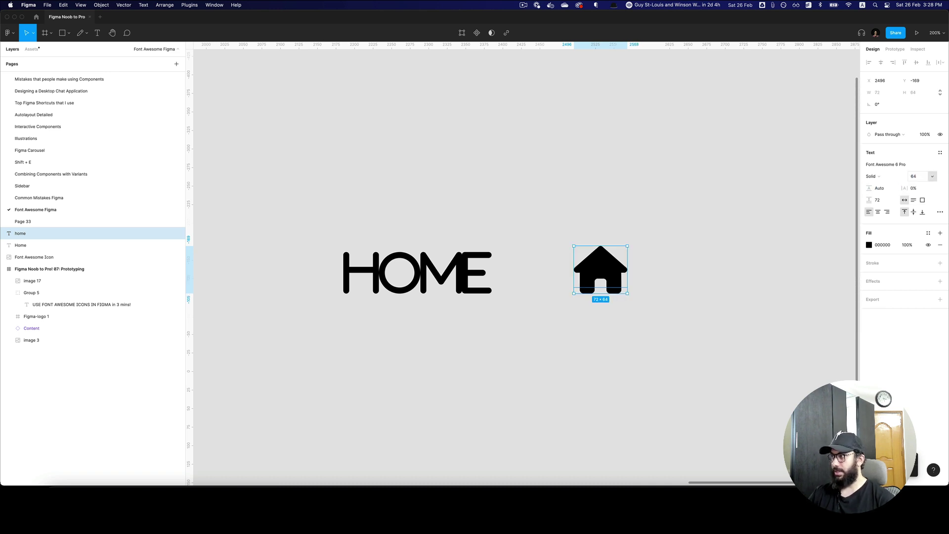
- Change the house icon's remaining 72 spacing value to 0
click(884, 199)
text(a)
key(Return)
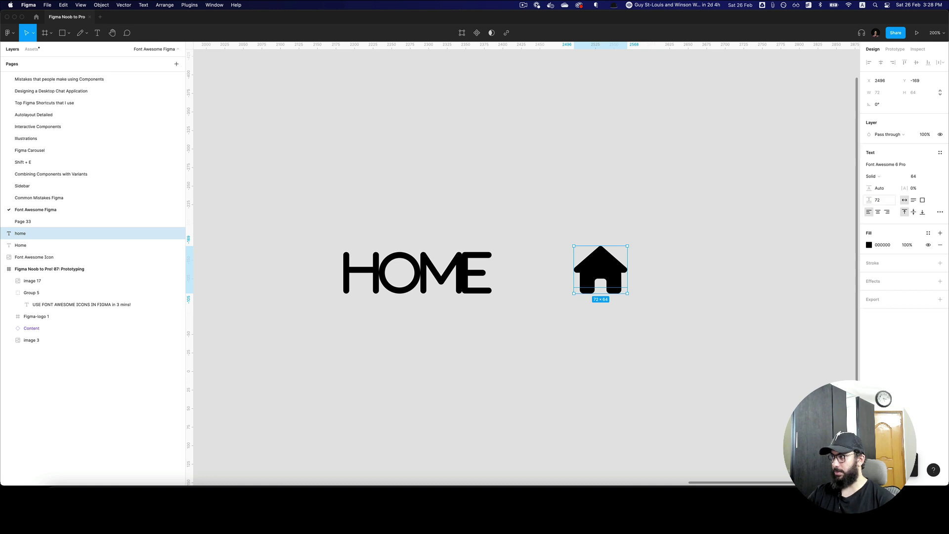
click(468, 280)
click(595, 280)
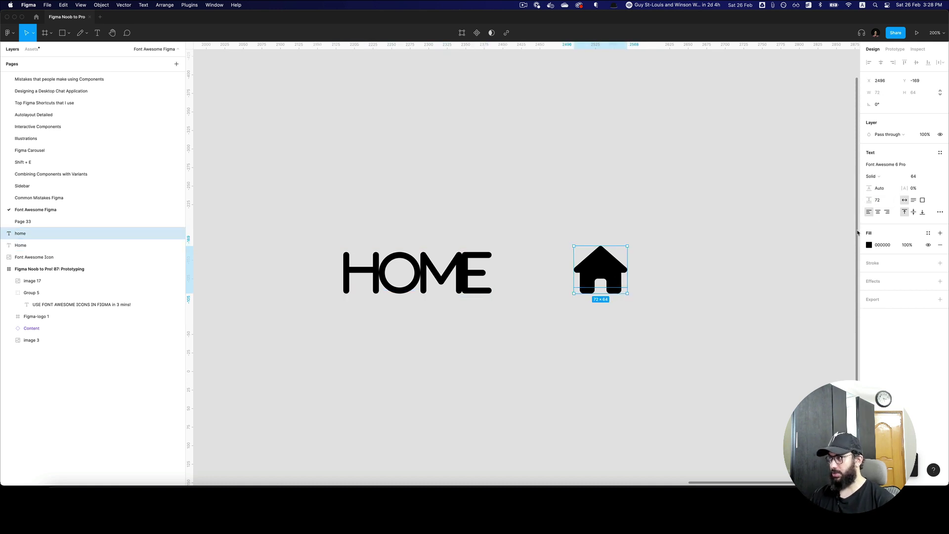
click(887, 199)
text(0)
key(Return)
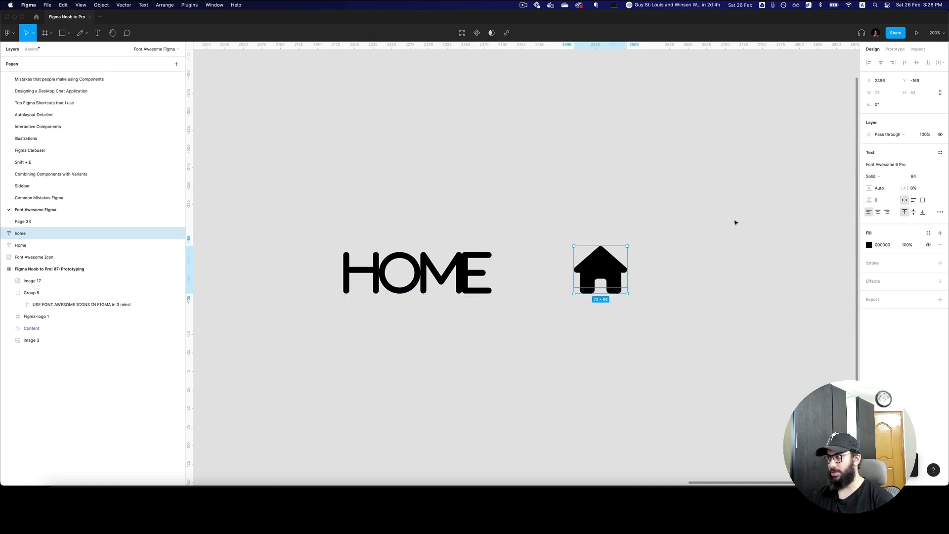
click(478, 270)
key(super+z)
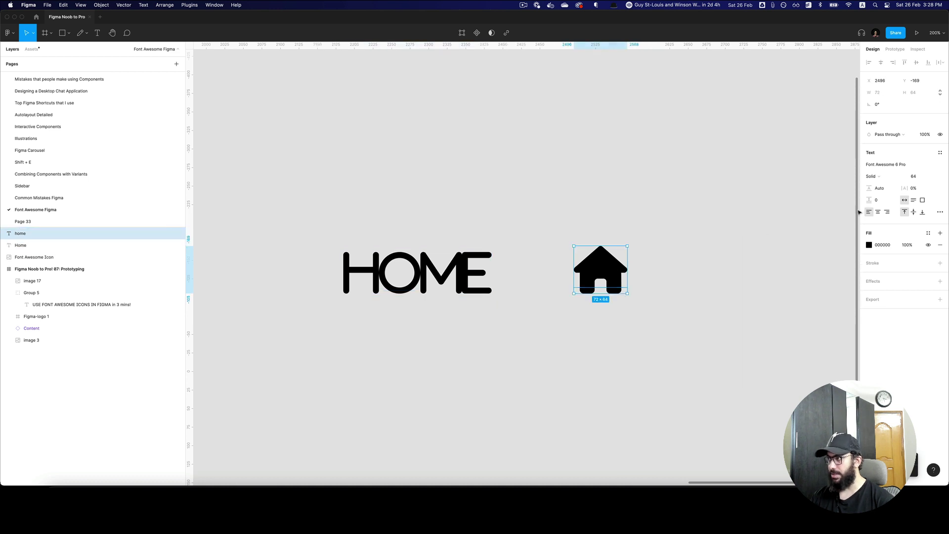
- Rename the HOME text layer to lowercase 'home' and close the type settings
click(939, 211)
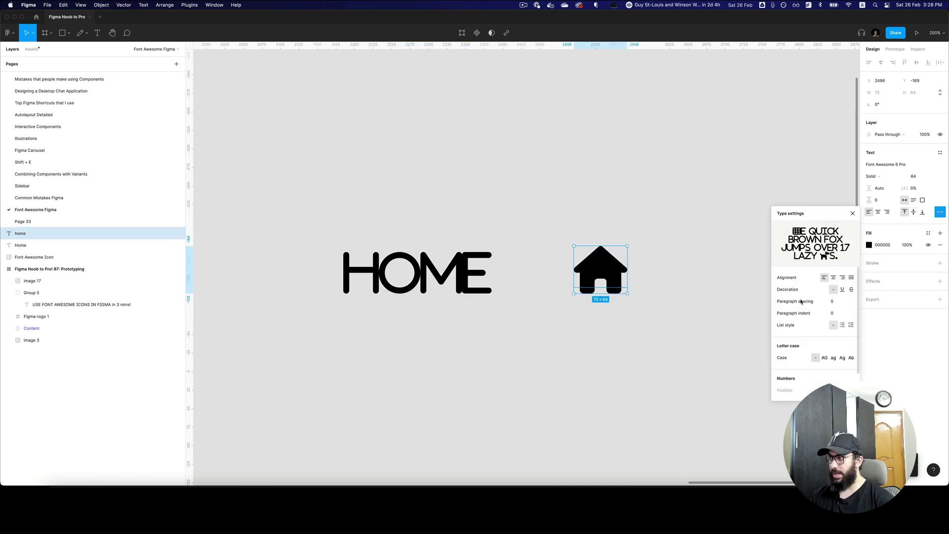
click(449, 272)
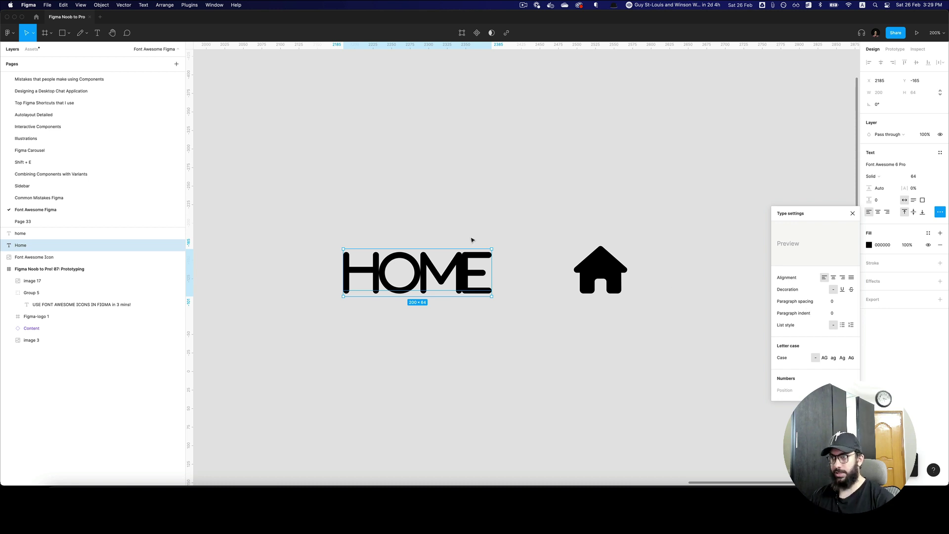
double_click(445, 270)
text(home)
key(Escape)
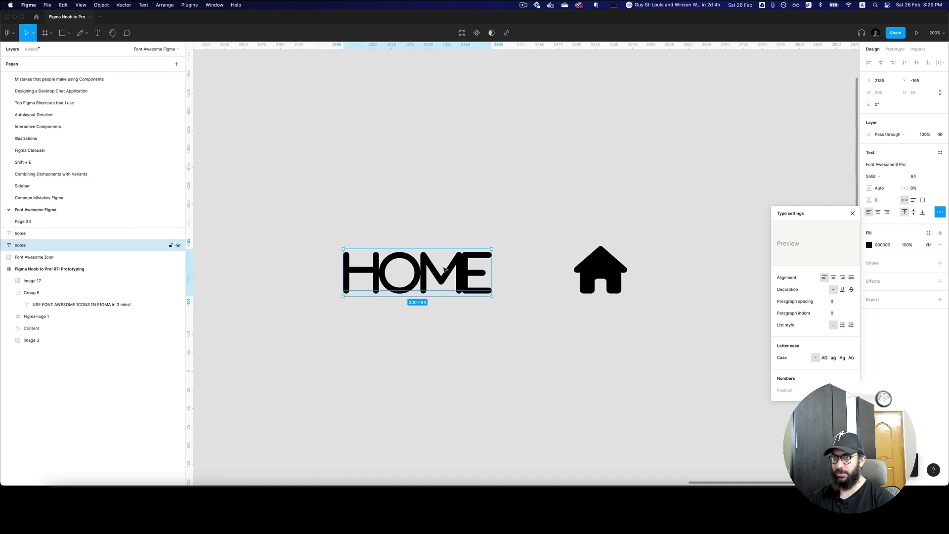
click(610, 265)
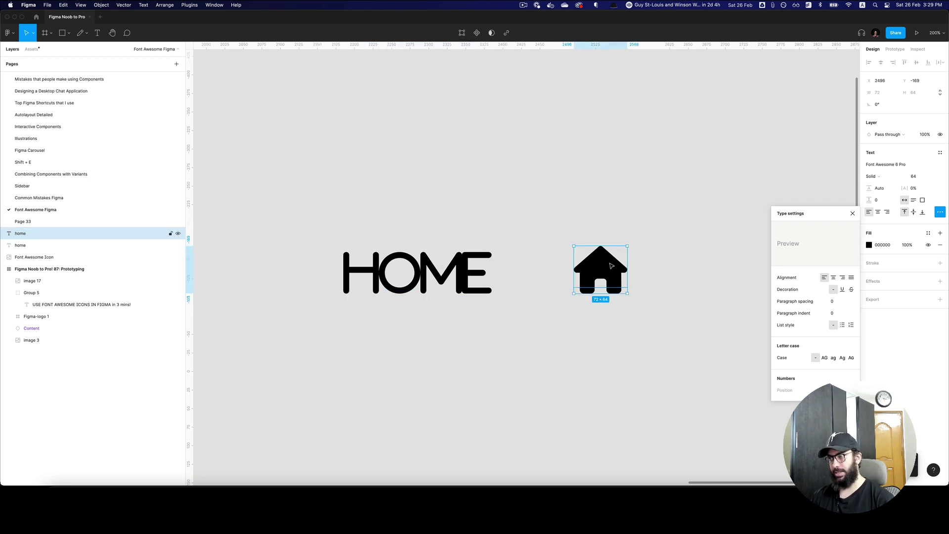
click(576, 239)
click(599, 263)
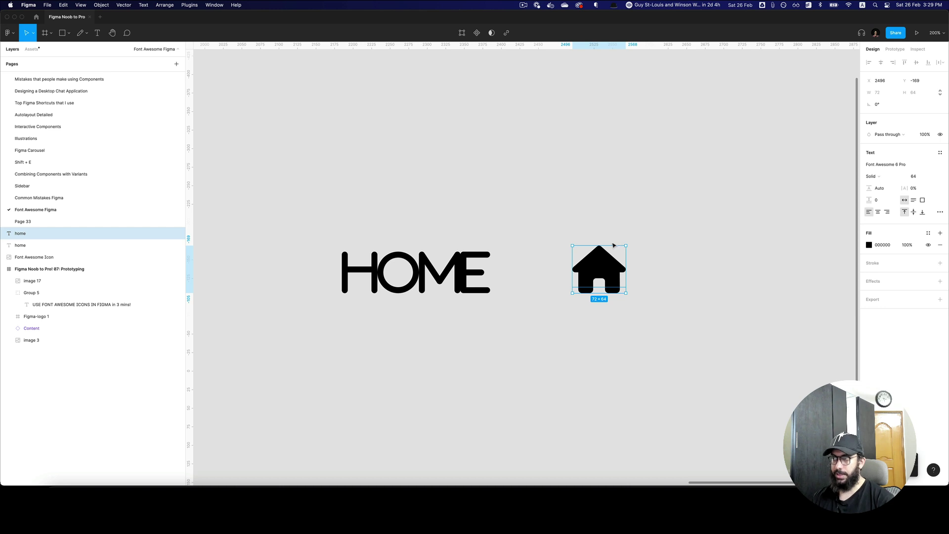
- Add two new 'home' text layers below the house icon and the HOME text
key(t)
click(598, 363)
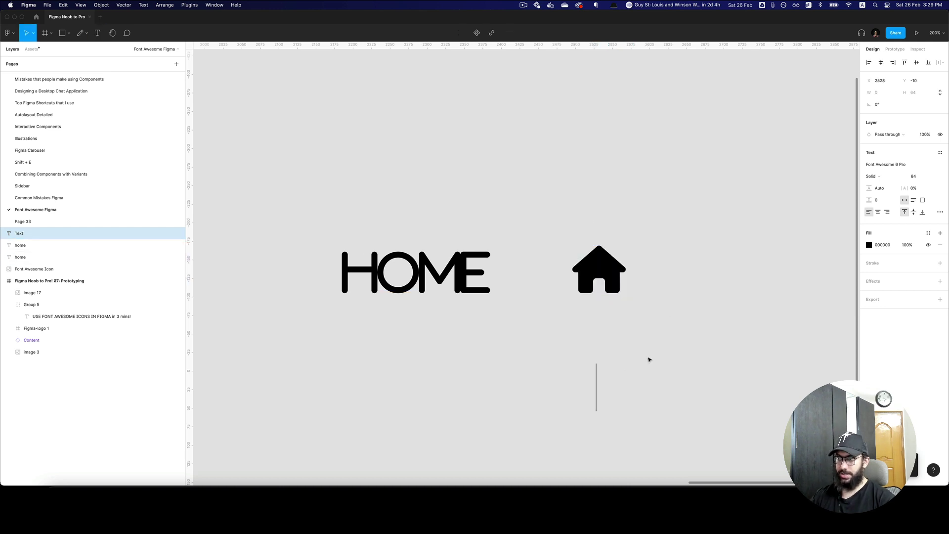
text(home)
key(Escape)
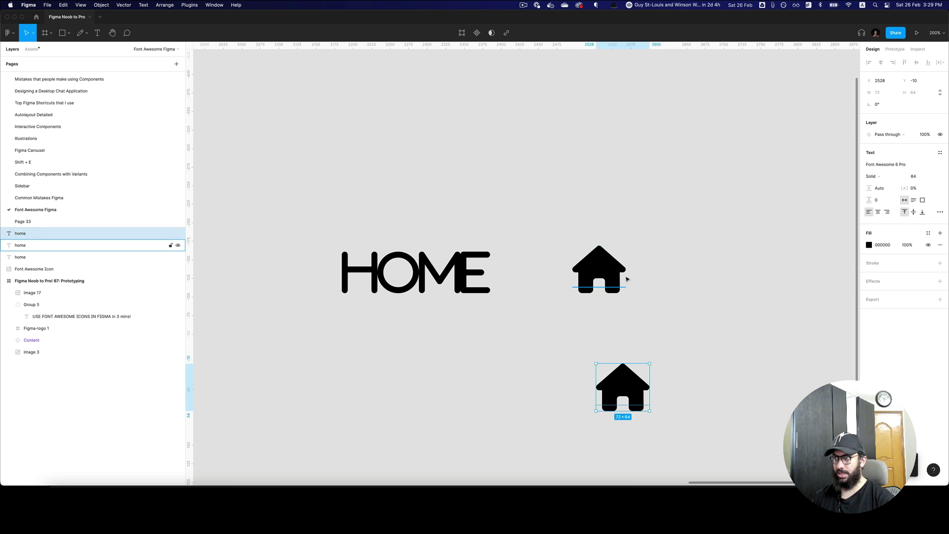
click(613, 280)
click(618, 396)
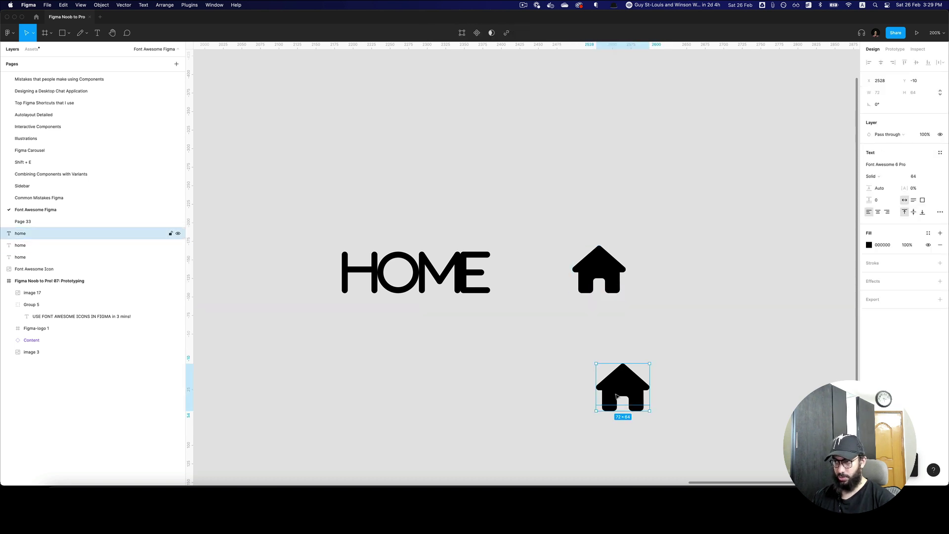
click(448, 288)
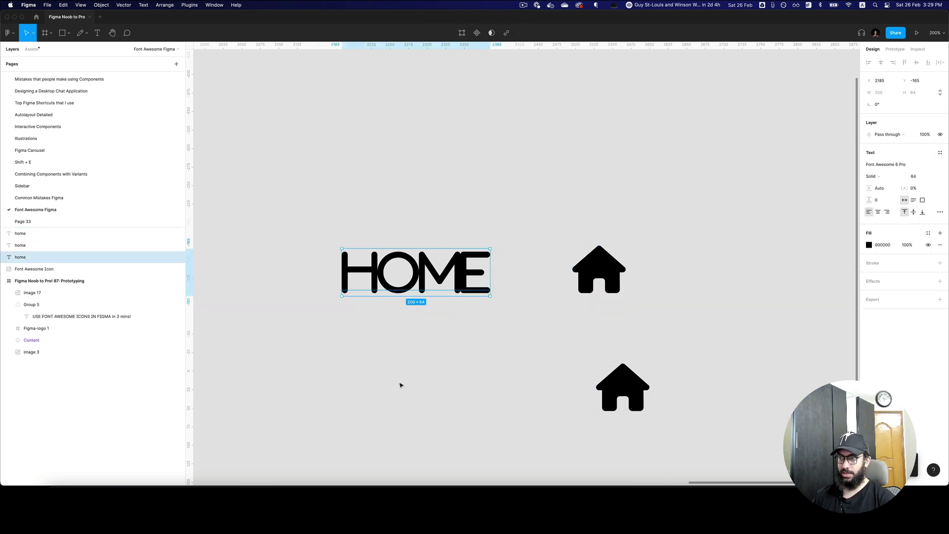
key(t)
click(384, 376)
text(home)
key(Escape)
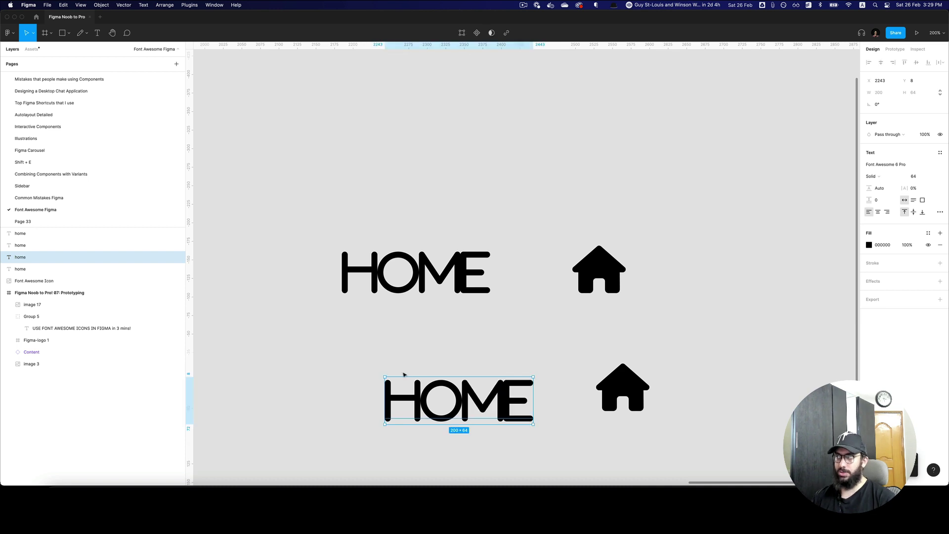
- Marquee-select both HOME texts and both house icons and delete them
click(303, 227)
drag(294, 214, 694, 441)
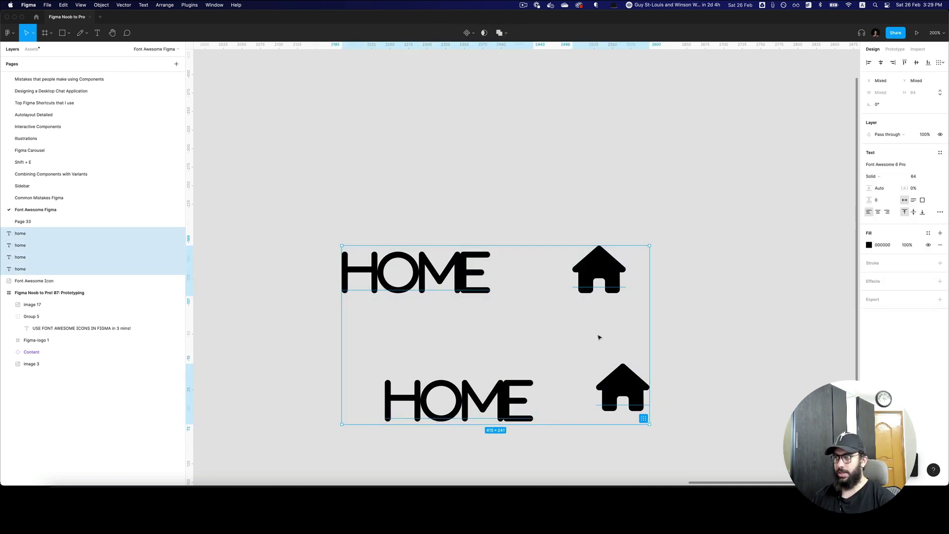
key(Delete)
- Create a new text layer near the canvas centre reading 'home'
key(t)
click(466, 245)
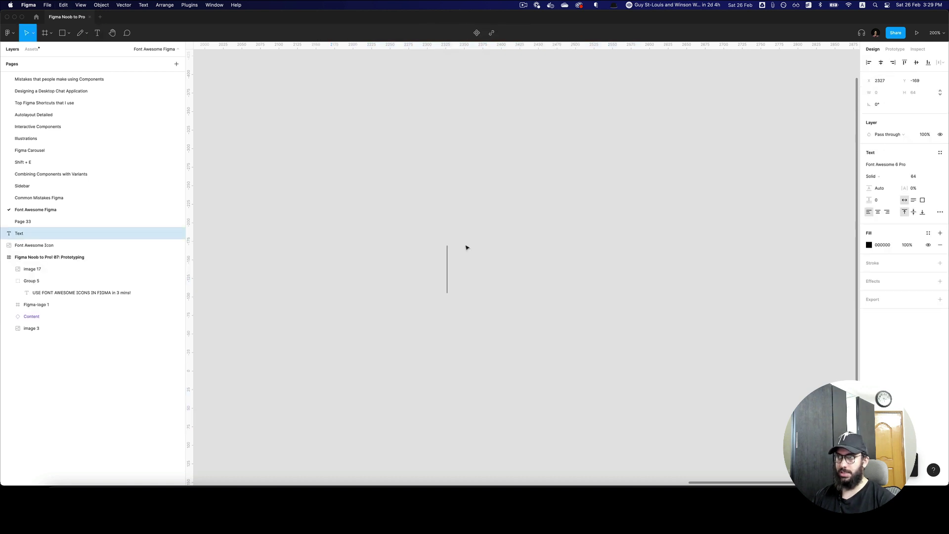
key(Escape)
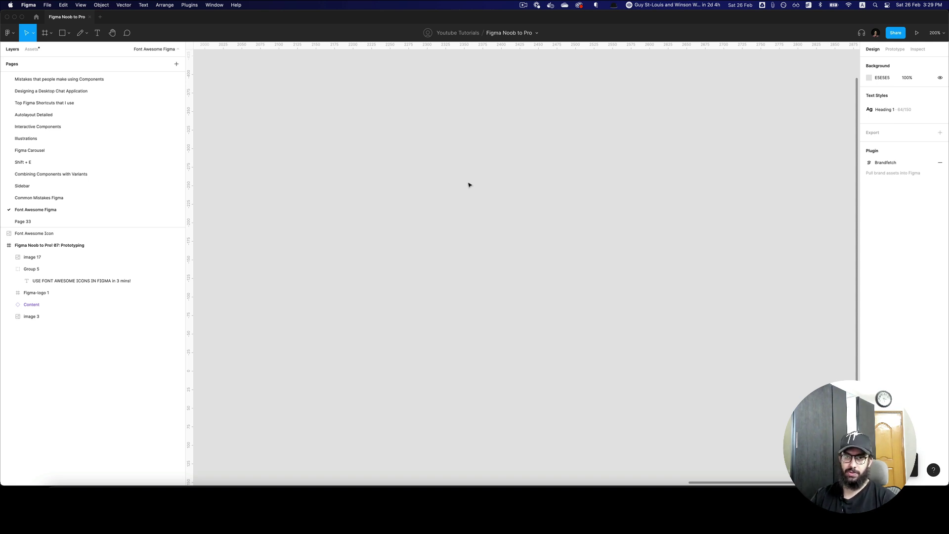
key(t)
click(454, 198)
text(home)
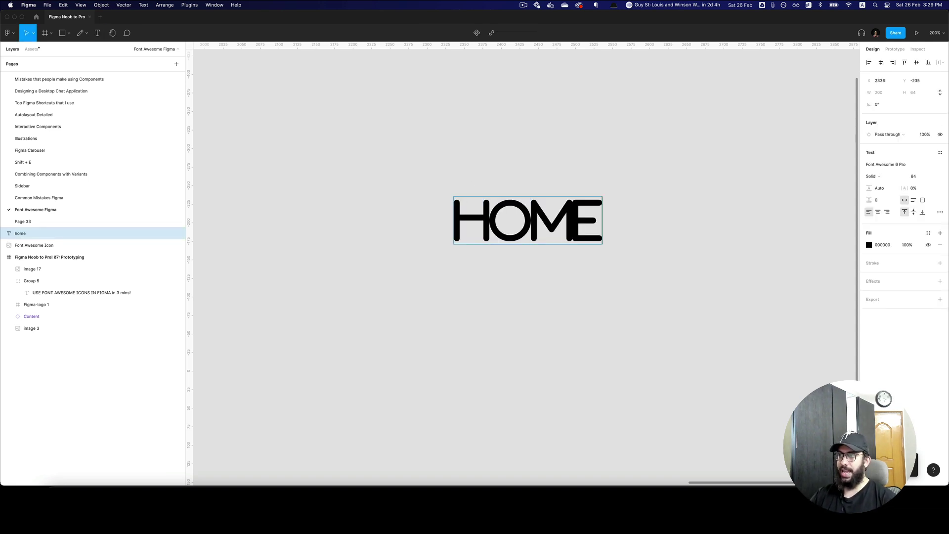
key(Escape)
- Apply the Display 2xl/Regular text style to the home text
click(940, 152)
scroll(906, 242, down, 5)
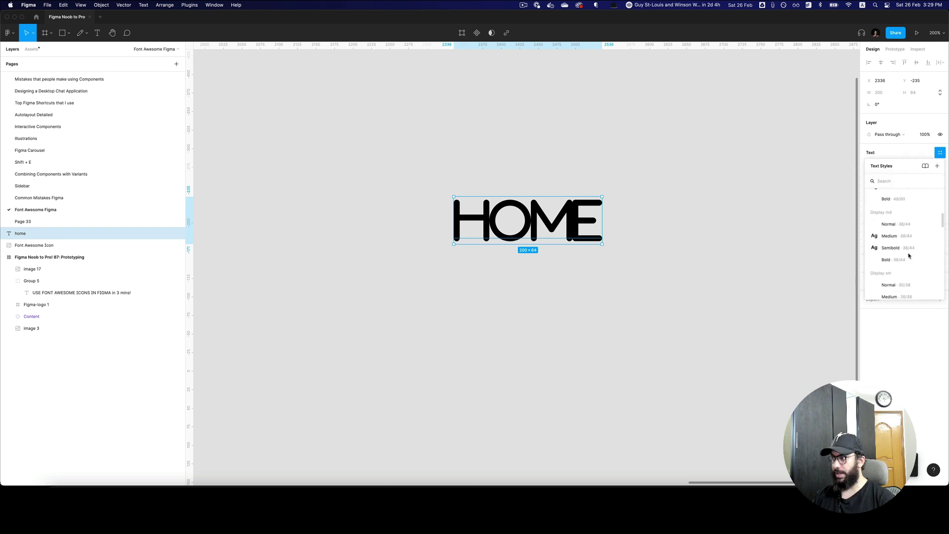
scroll(908, 255, up, 6)
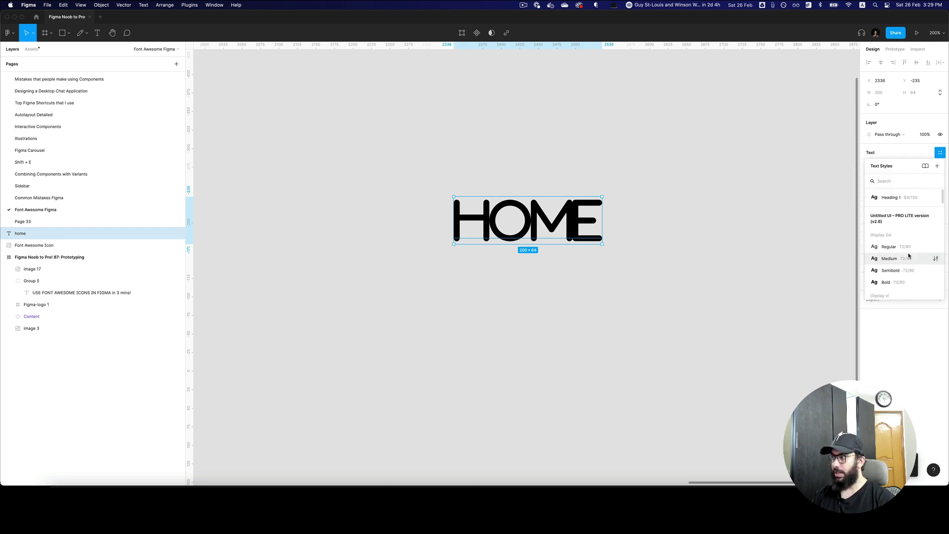
click(907, 251)
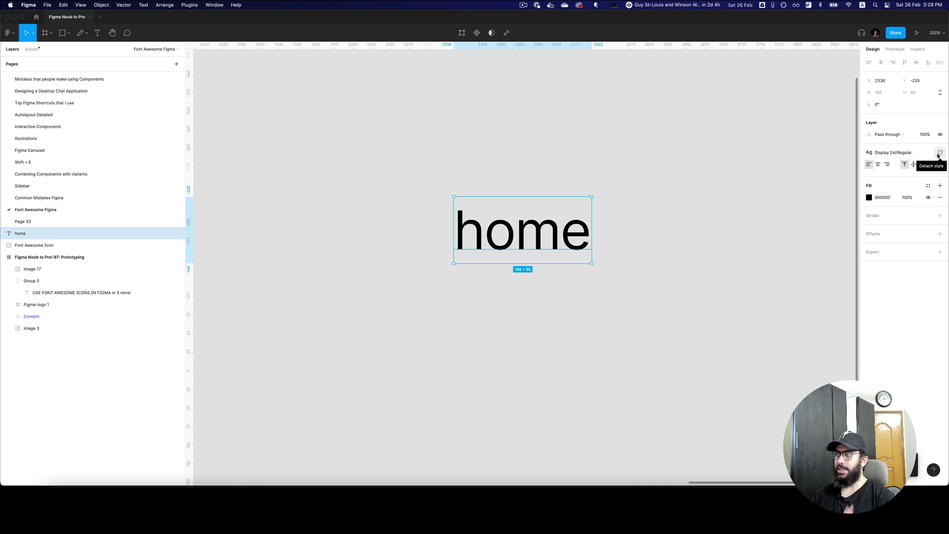
- Detach the home text from its style and set its font to Font Awesome 6 Pro
click(938, 155)
click(905, 165)
text(Font Awesome 6 Pro)
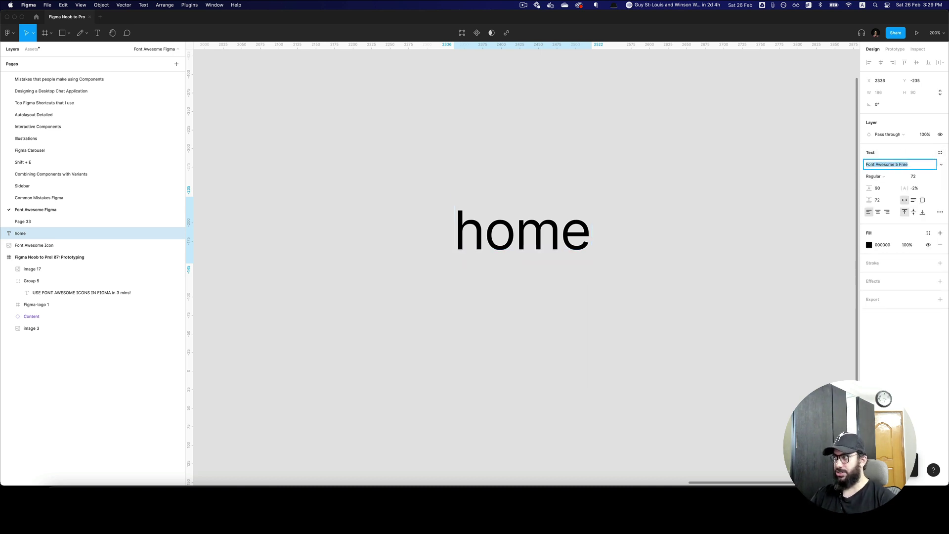
key(Return)
key(Escape)
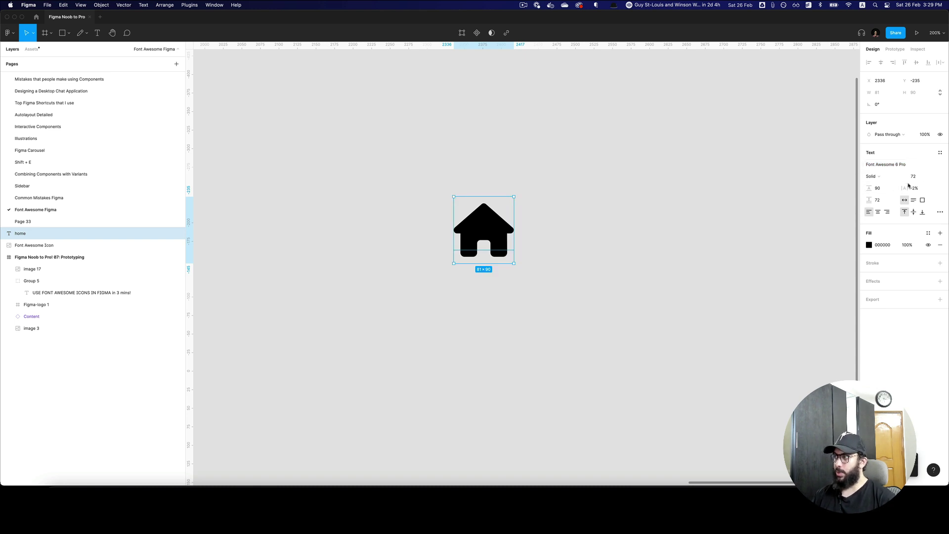
click(938, 153)
click(938, 153)
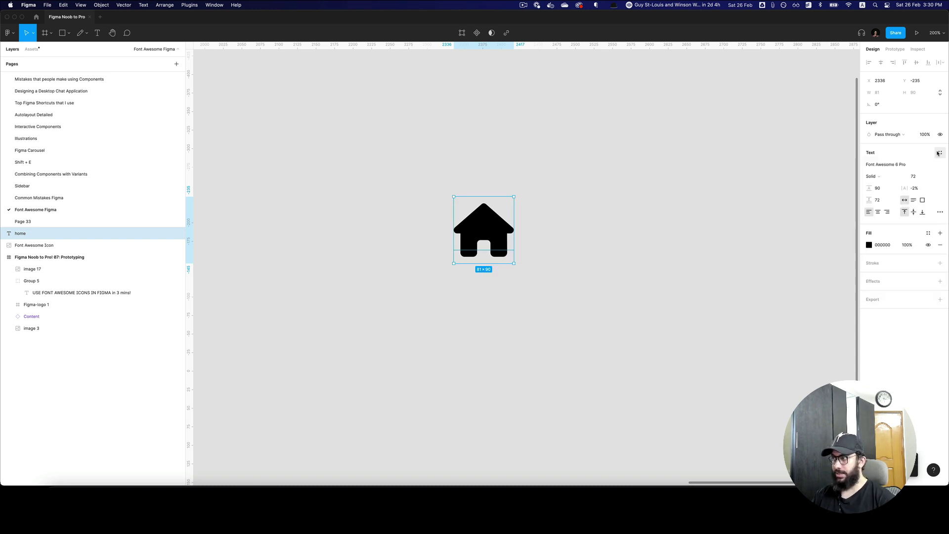
click(938, 154)
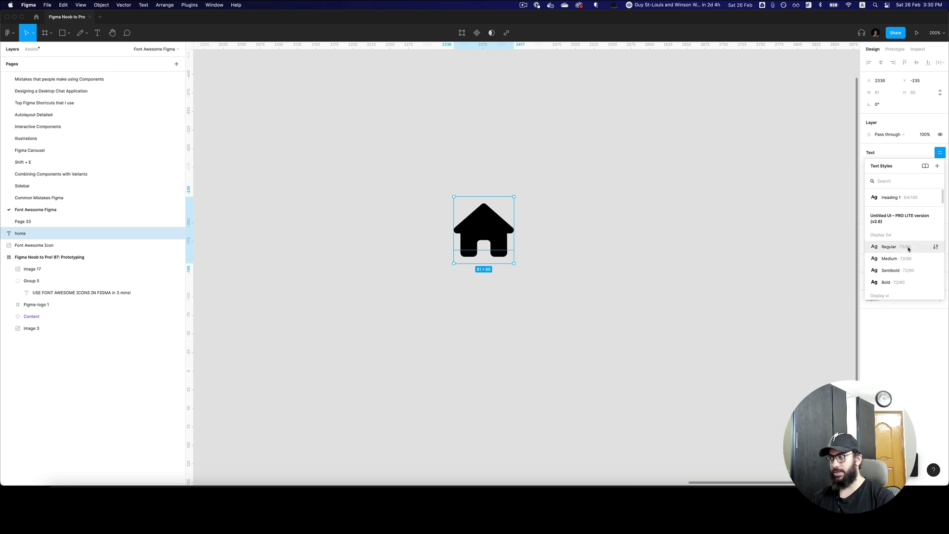
click(653, 218)
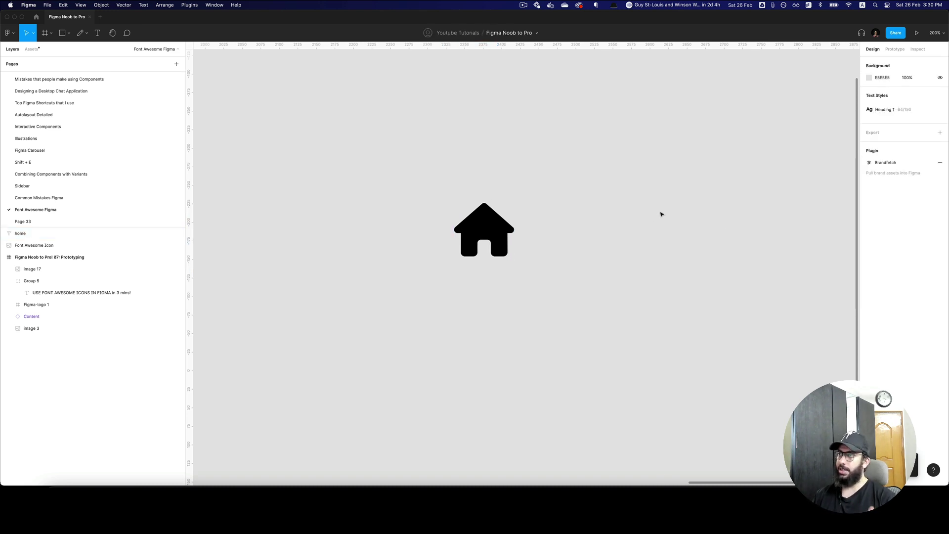
drag(545, 210, 393, 284)
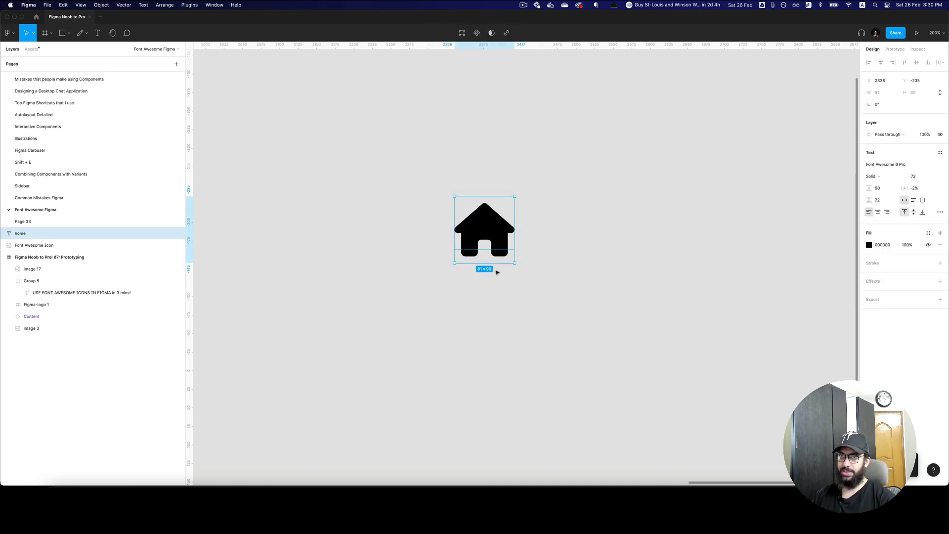